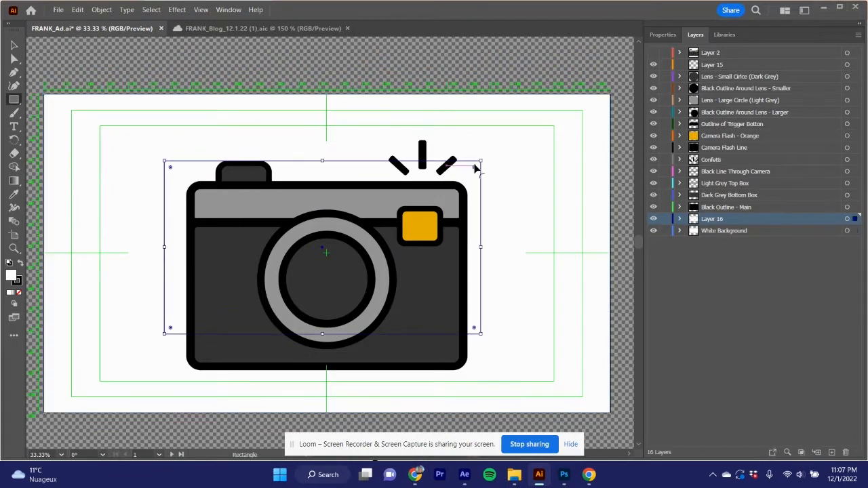
# Switch to After Effects and move the FRANK_Ad composition's playhead to 0:00:00:01
pyautogui.moveTo(474, 167); pyautogui.dragTo(468, 174)
pyautogui.click(465, 475)
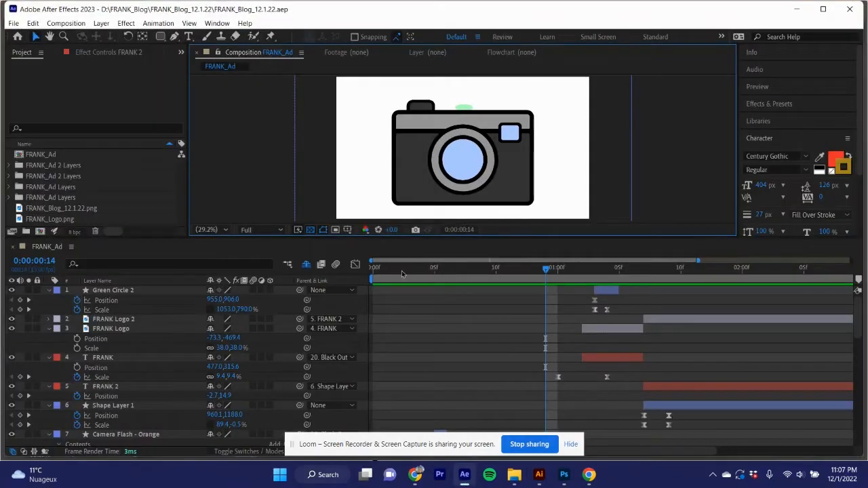
pyautogui.moveTo(403, 273); pyautogui.dragTo(385, 271)
pyautogui.click(127, 98)
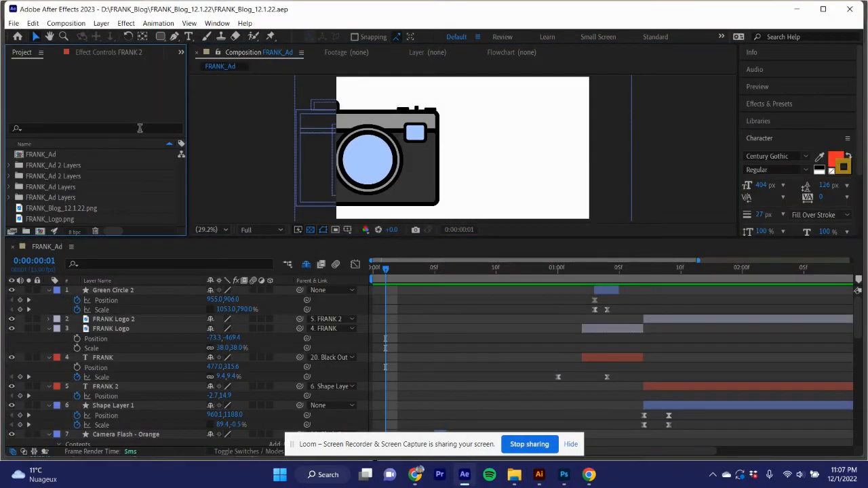
pyautogui.hotkey('ctrl', 'i')
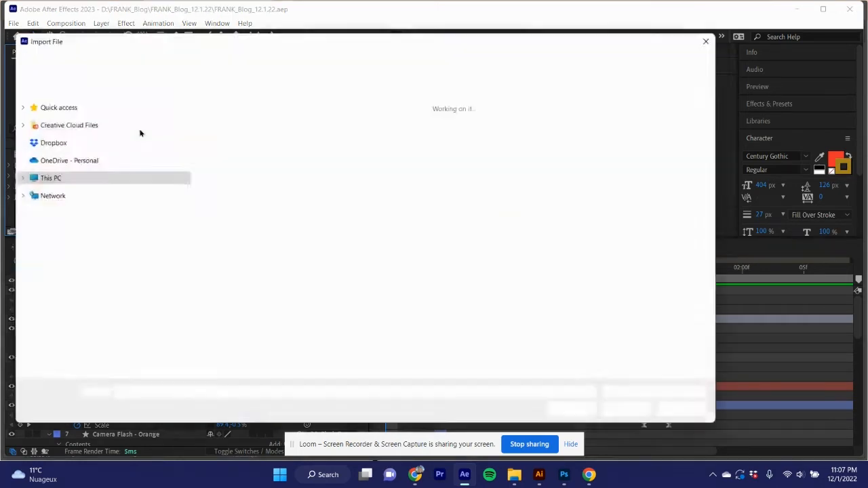
pyautogui.click(690, 413)
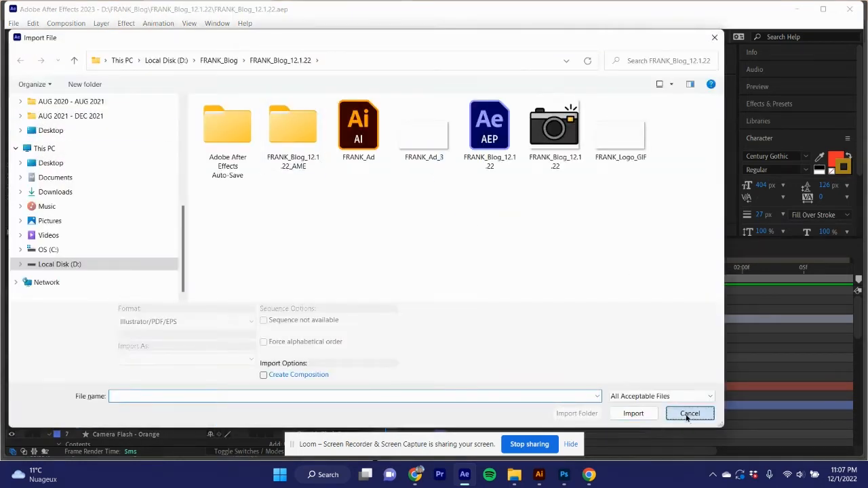
pyautogui.doubleClick(101, 103)
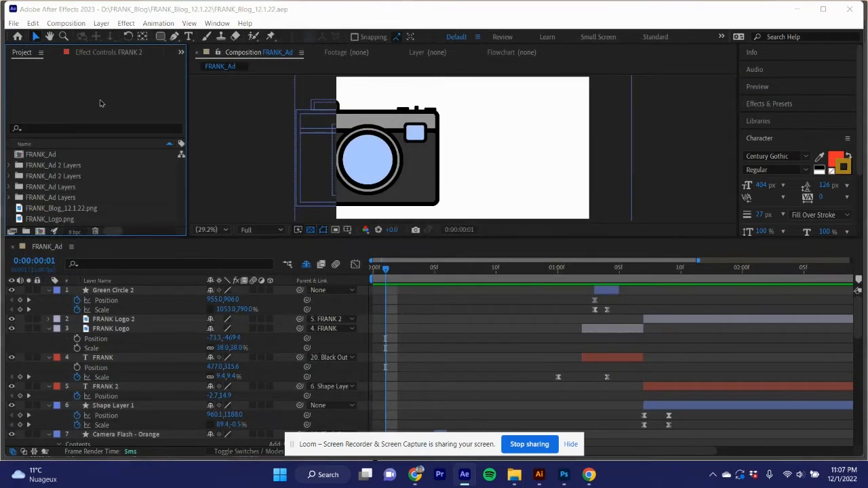
pyautogui.click(691, 417)
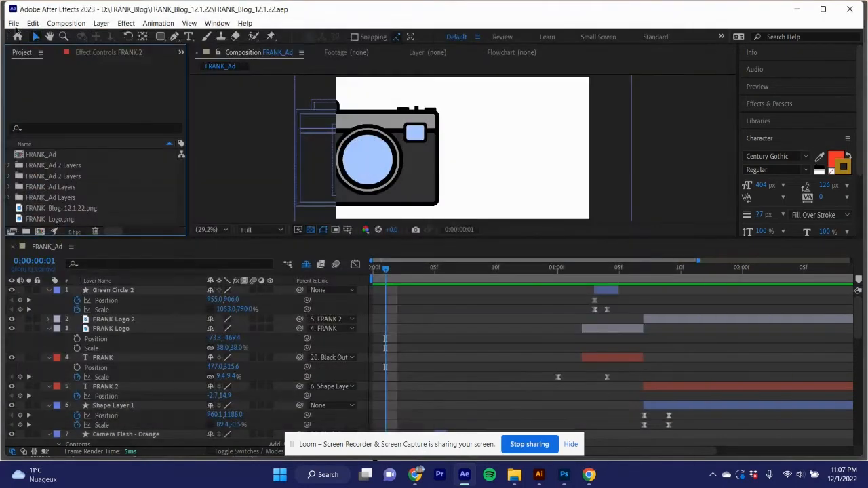
# Import the Illustrator file FRANK_Ad as a Composition with footage dimensions set to Layer Size
pyautogui.click(14, 23)
pyautogui.click(66, 167)
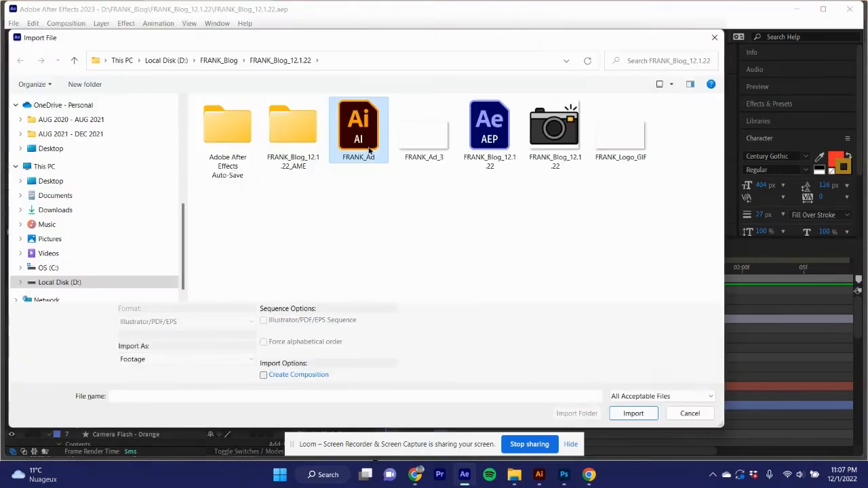
pyautogui.click(370, 151)
pyautogui.click(634, 413)
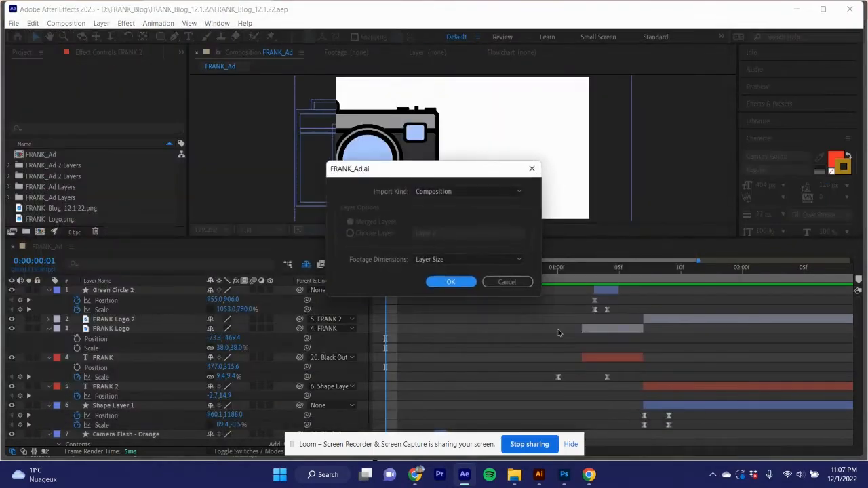
pyautogui.click(477, 193)
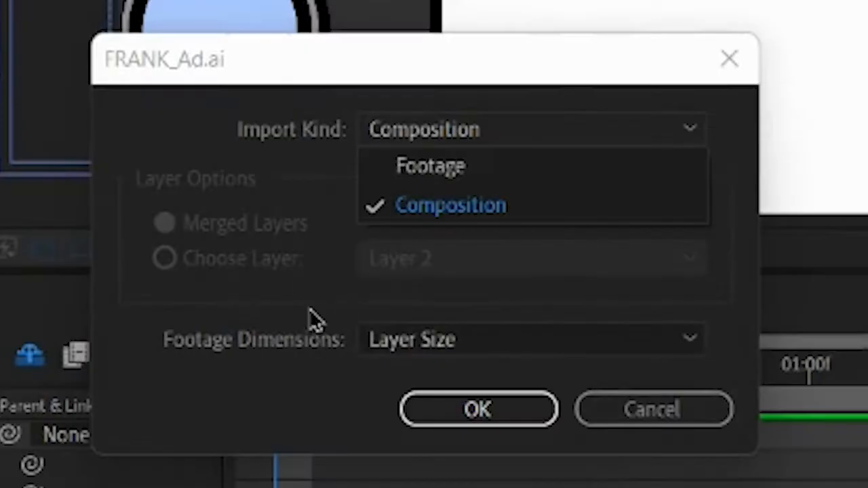
pyautogui.click(397, 251)
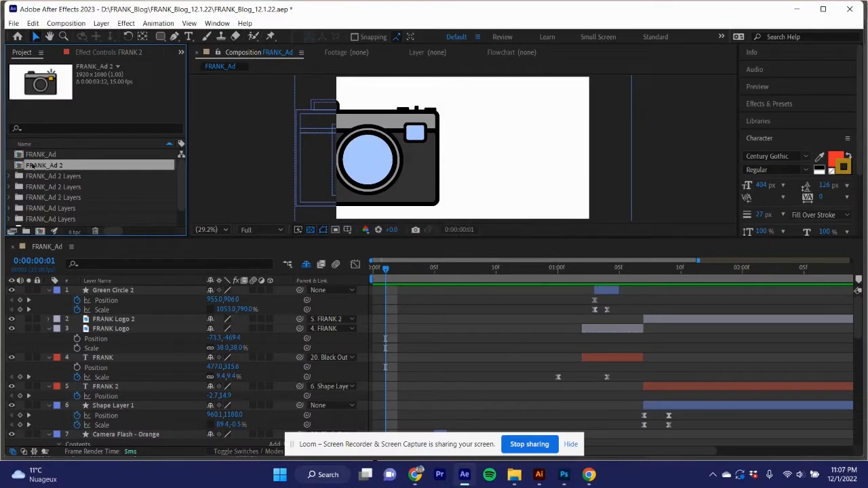
# Convert all layers of the FRANK_Ad 2 composition to shapes from vector layers and move the outline layers above the originals
pyautogui.doubleClick(34, 166)
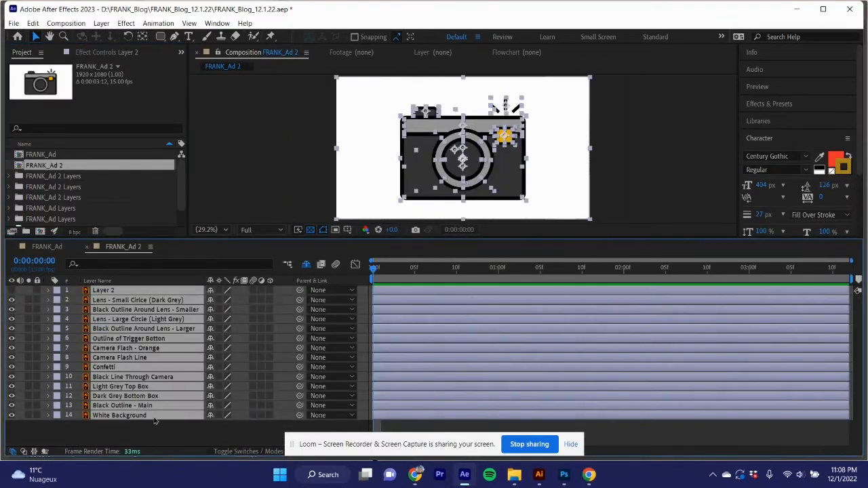
pyautogui.rightClick(139, 348)
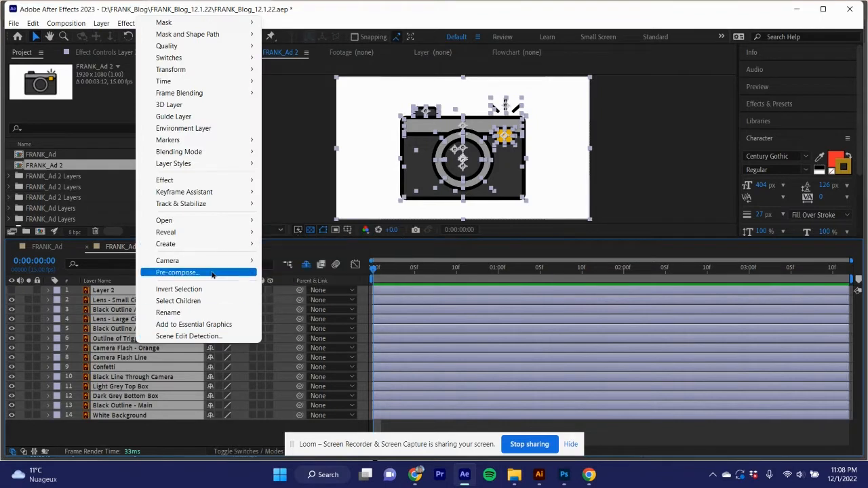
pyautogui.moveTo(210, 260)
pyautogui.moveTo(217, 244)
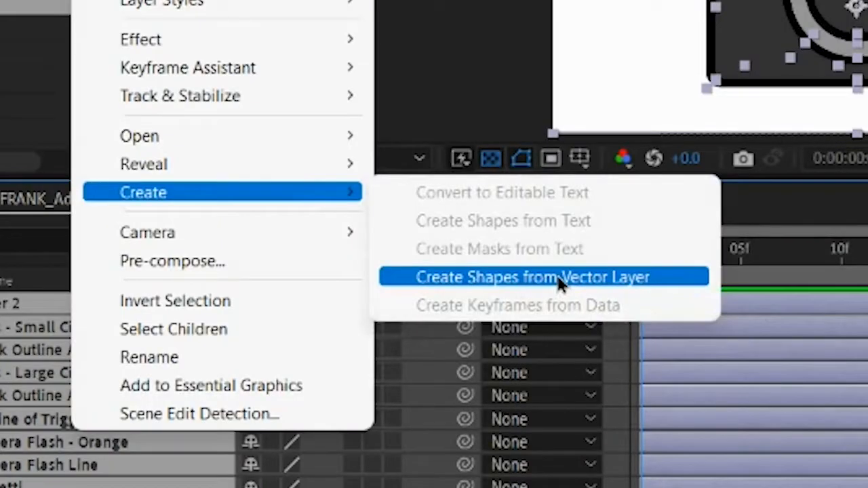
pyautogui.click(339, 282)
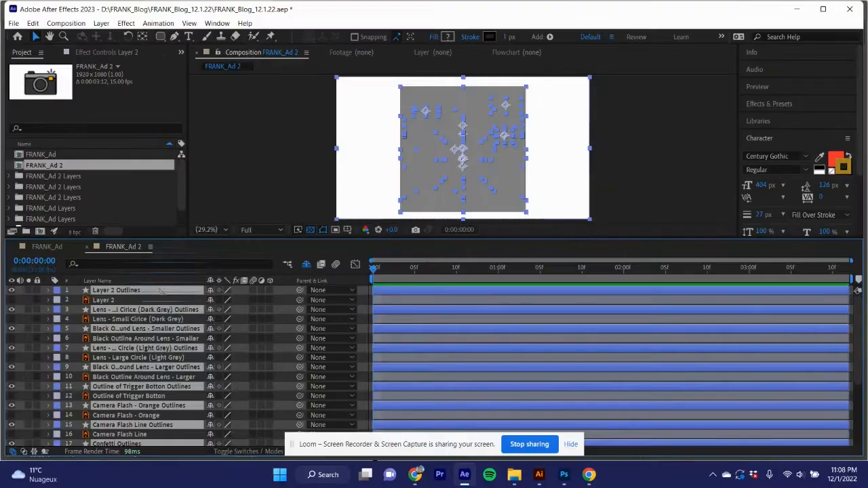
pyautogui.moveTo(155, 305); pyautogui.dragTo(154, 308)
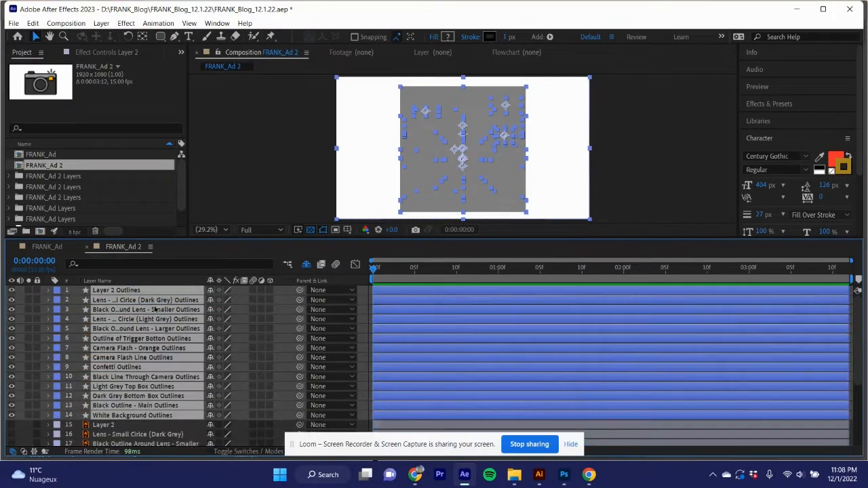
pyautogui.click(254, 138)
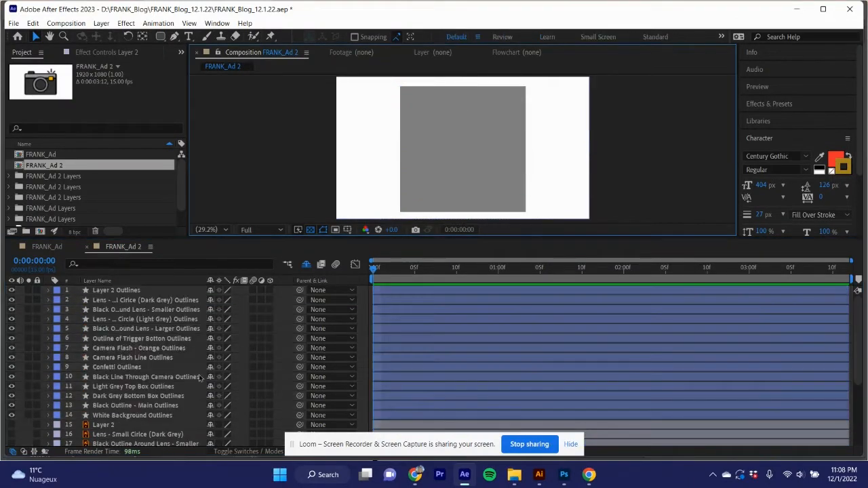
# Mark the original Illustrator layers 15 to 28 as shy to hide them in the timeline
pyautogui.scroll(-4, 173, 374)
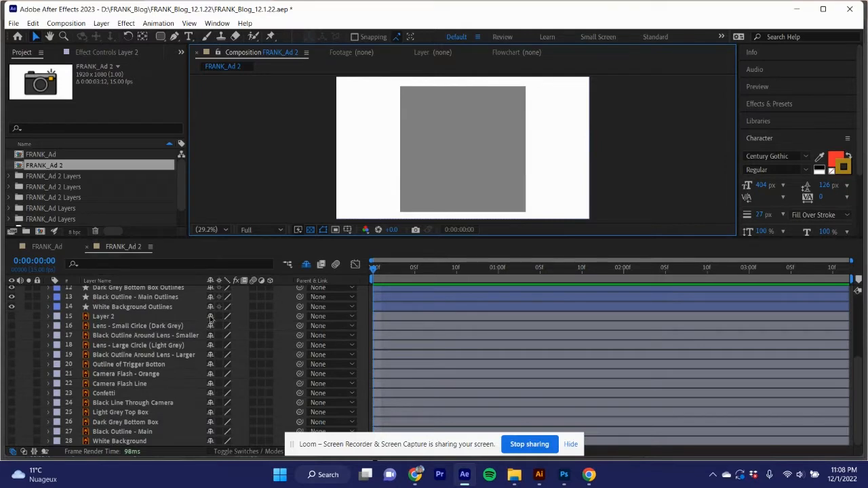
pyautogui.click(210, 317)
pyautogui.press('Delete')
pyautogui.click(210, 316)
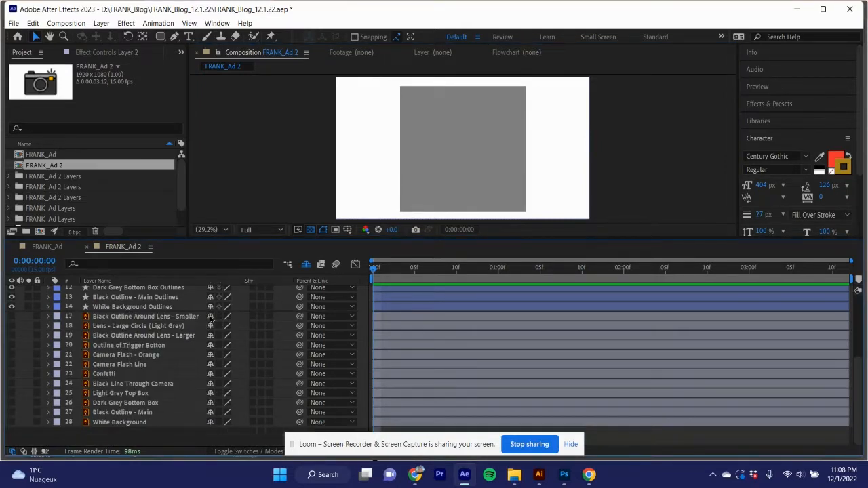
pyautogui.click(210, 316)
pyautogui.click(211, 316)
pyautogui.click(210, 316)
pyautogui.click(210, 317)
pyautogui.click(210, 316)
pyautogui.click(210, 316)
pyautogui.click(210, 317)
pyautogui.click(210, 316)
pyautogui.click(210, 317)
pyautogui.click(211, 316)
pyautogui.click(210, 317)
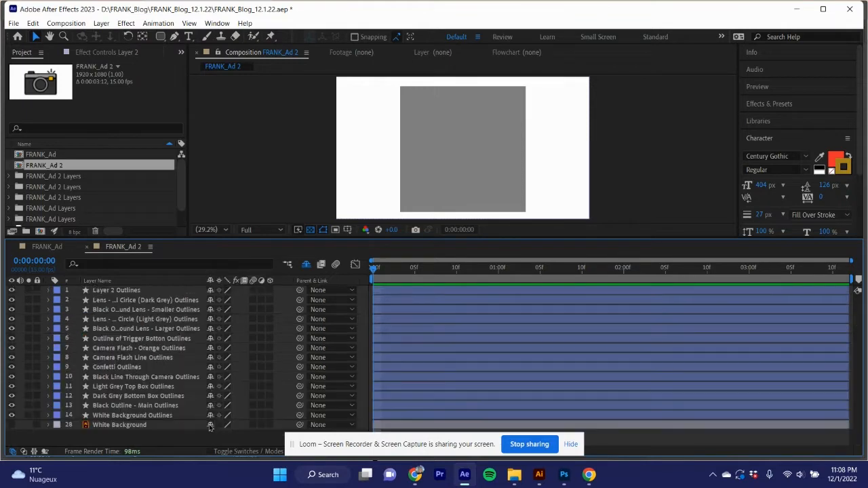
pyautogui.click(210, 424)
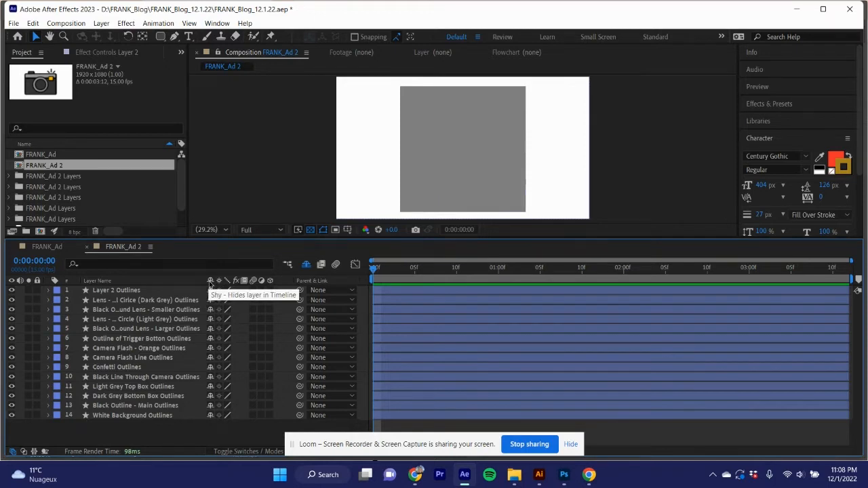
# Toggle hiding of shy layers in the FRANK_Ad 2 timeline off and on, leaving them hidden
pyautogui.click(298, 265)
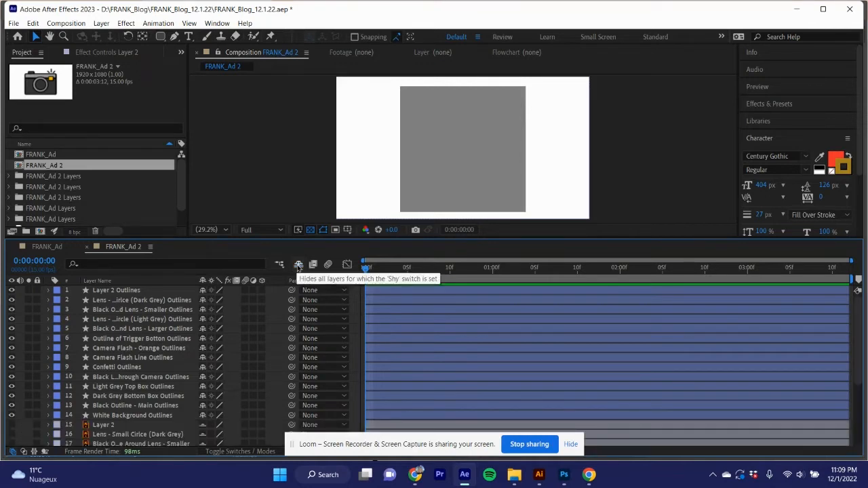
pyautogui.click(298, 266)
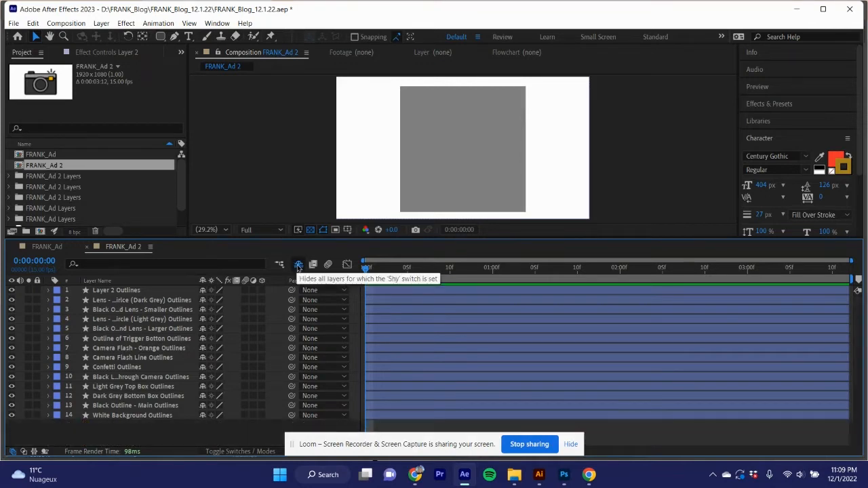
pyautogui.click(298, 265)
pyautogui.click(298, 265)
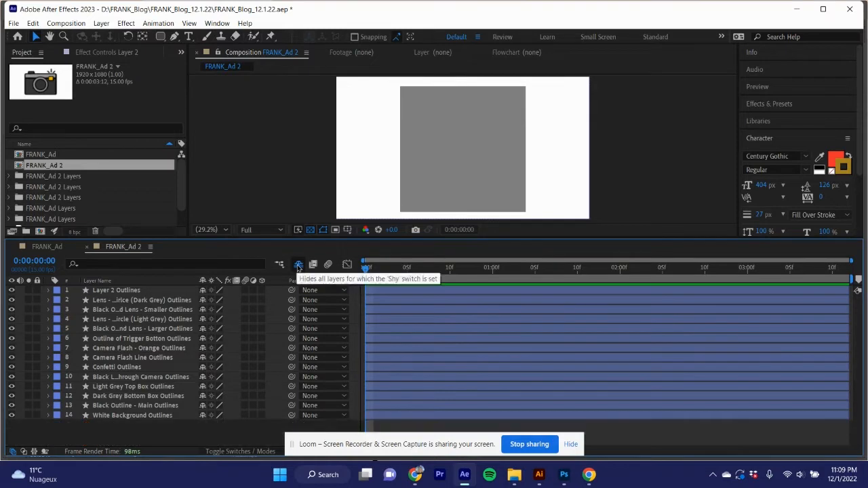
pyautogui.rightClick(144, 416)
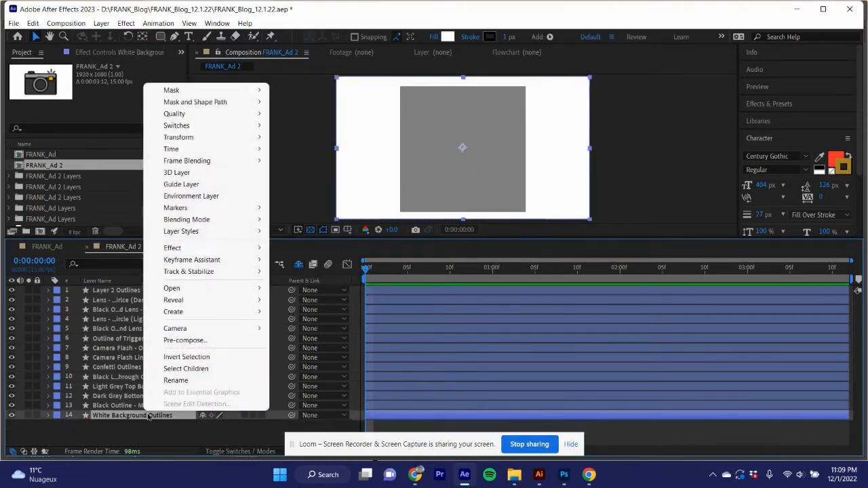
pyautogui.click(148, 431)
pyautogui.click(150, 416)
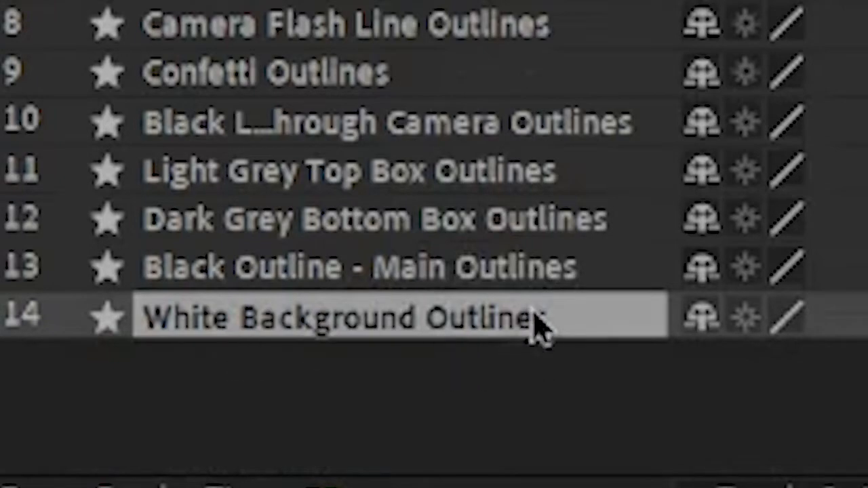
pyautogui.click(548, 400)
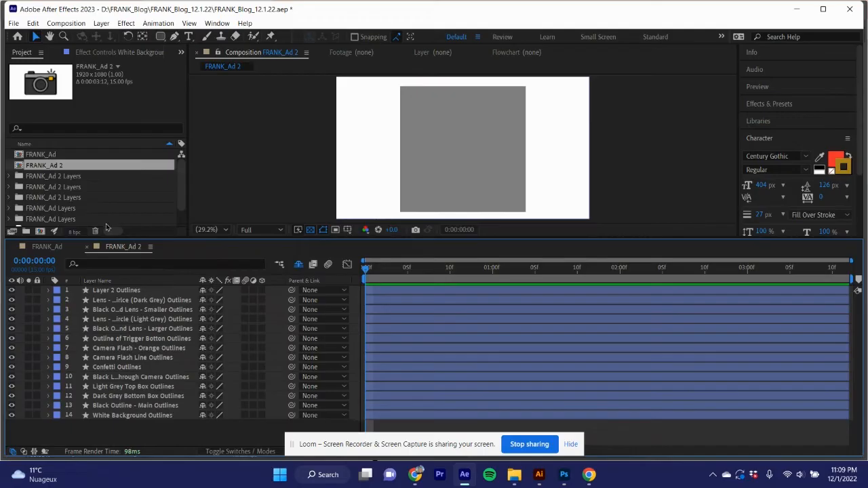
# Compare the layers and keyframes of the FRANK_Ad composition with those of FRANK_Ad 2
pyautogui.click(46, 247)
pyautogui.scroll(-5, 170, 398)
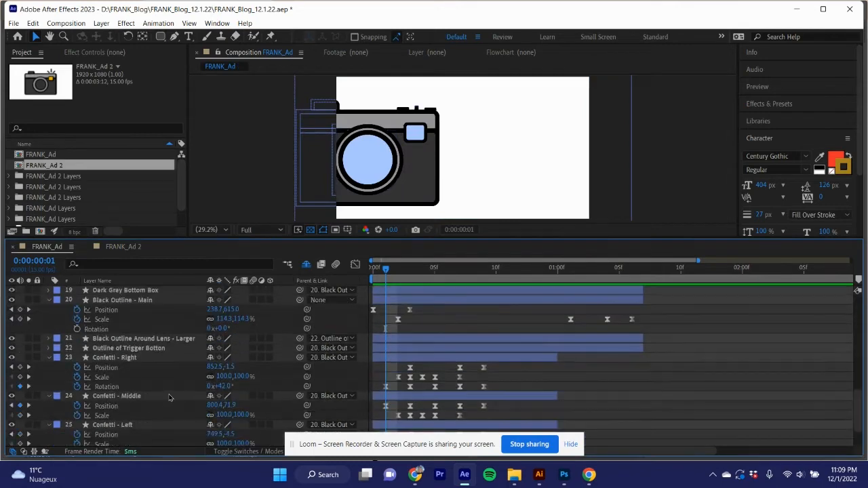
pyautogui.scroll(2, 128, 304)
pyautogui.click(124, 247)
pyautogui.click(47, 247)
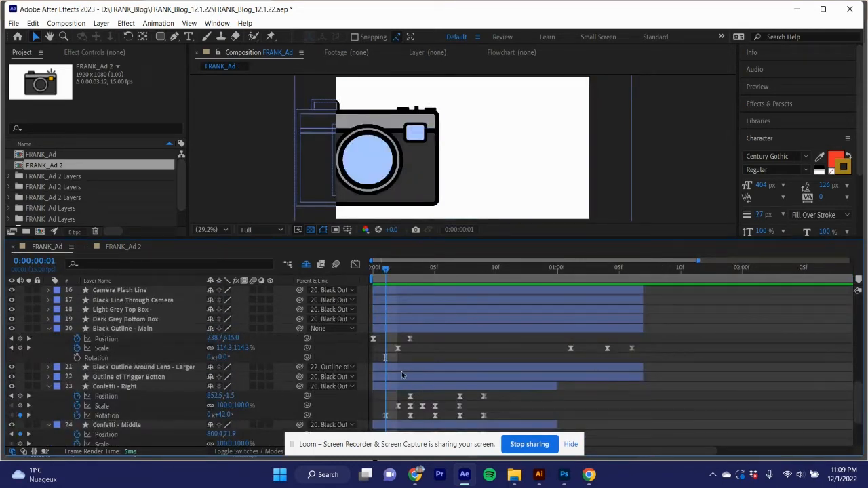
pyautogui.click(121, 247)
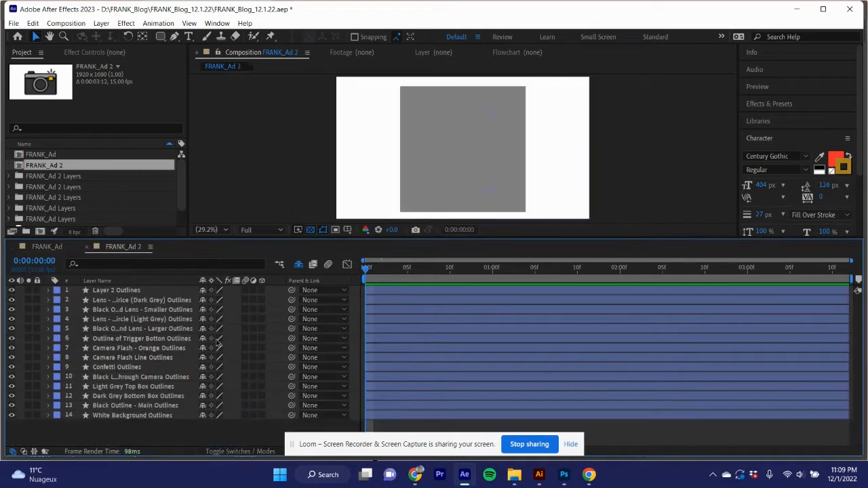
pyautogui.press('Home')
# Scrub through the FRANK_Ad camera animation and return the playhead to 0:00:00:01
pyautogui.click(64, 248)
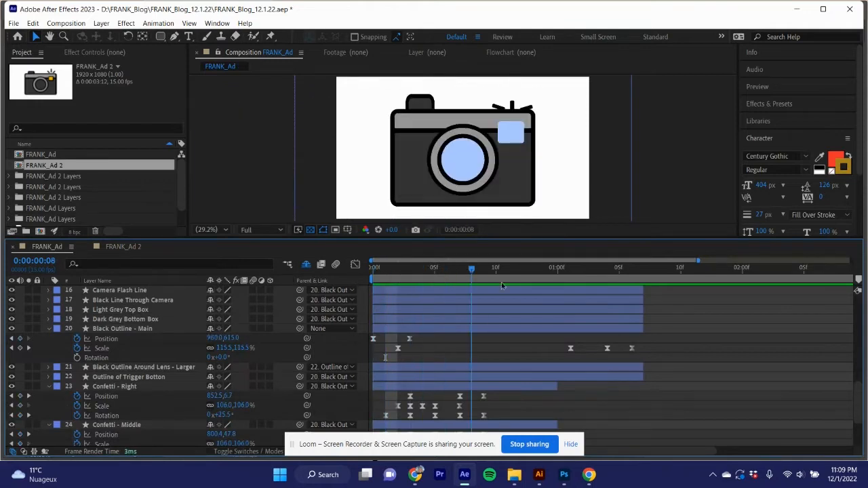
pyautogui.moveTo(533, 285); pyautogui.dragTo(464, 296)
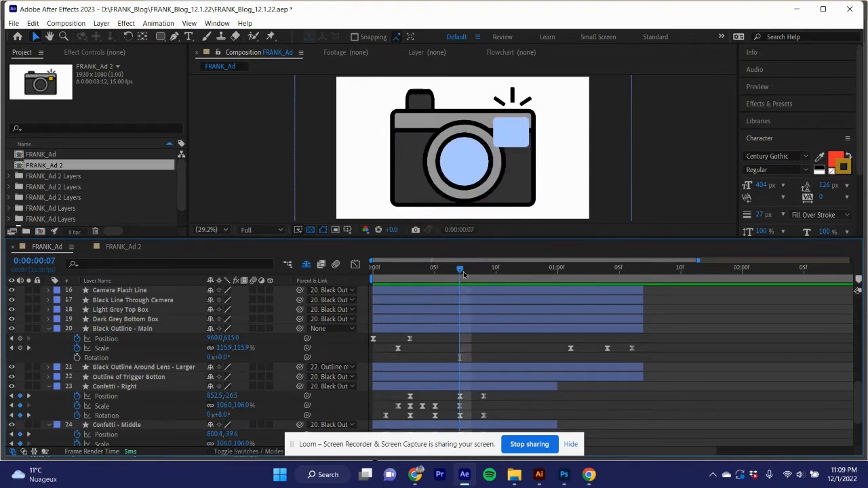
pyautogui.moveTo(463, 271); pyautogui.dragTo(385, 272)
# Hide the Camera Flash - Orange layers 9 and 10 in the FRANK_Ad timeline
pyautogui.scroll(5, 224, 350)
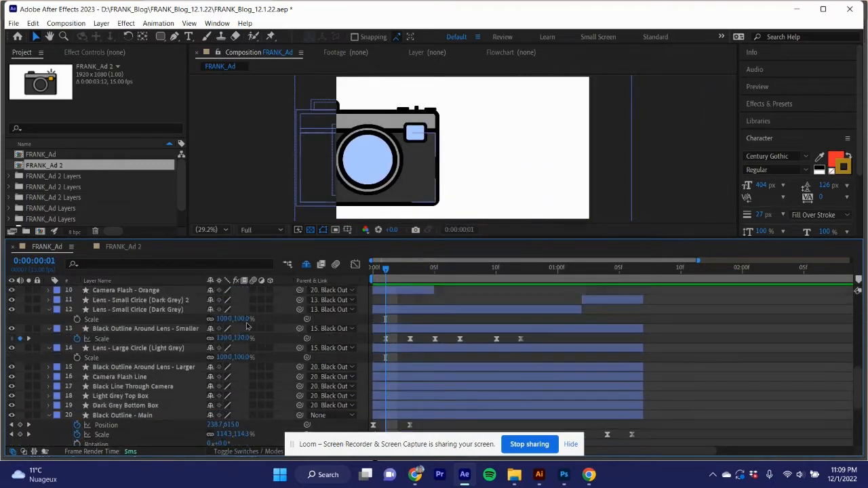
pyautogui.scroll(4, 224, 349)
pyautogui.scroll(-2, 137, 318)
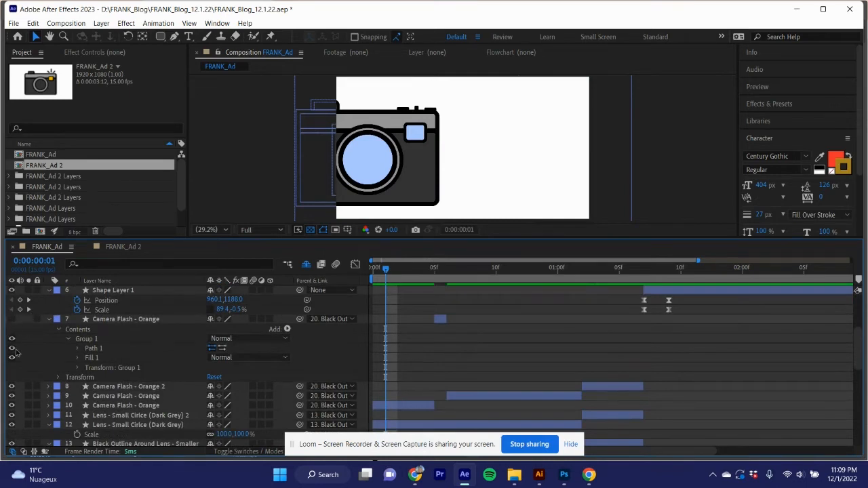
pyautogui.click(11, 387)
pyautogui.click(12, 396)
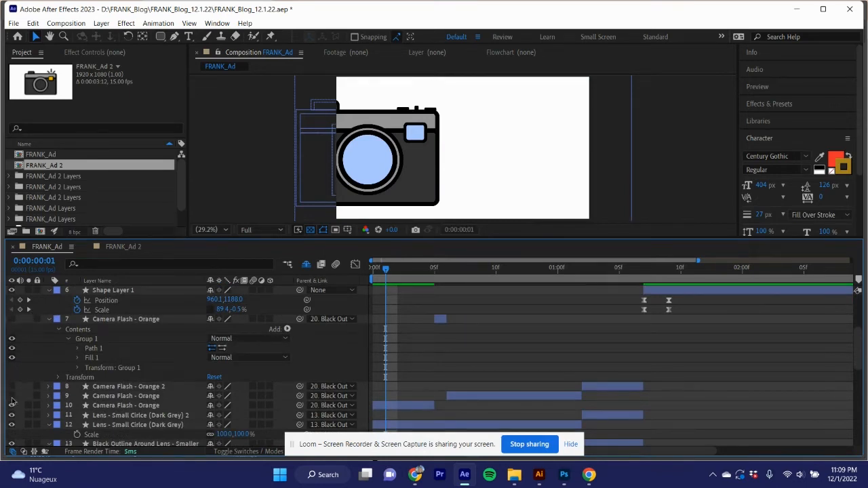
pyautogui.click(12, 406)
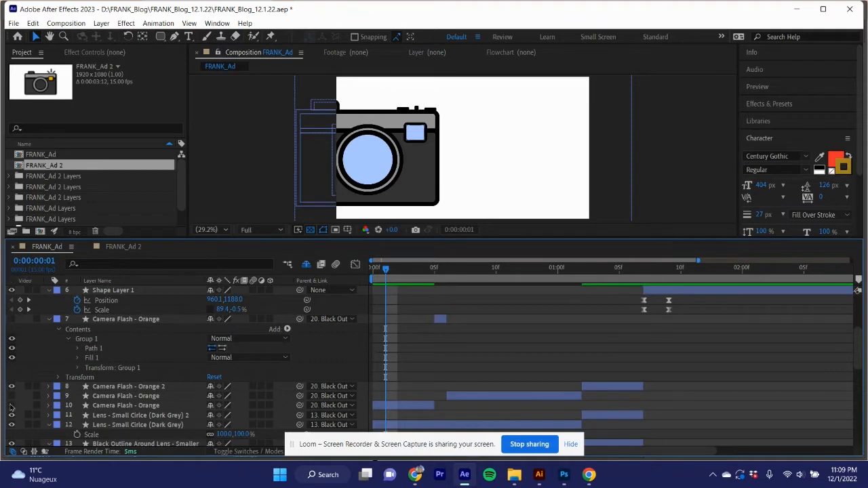
# Move the playhead to 0:00:00:03 and make the Camera Flash - Orange layers 7, 9 and 10 visible
pyautogui.scroll(-5, 358, 312)
pyautogui.moveTo(413, 272)
pyautogui.mouseDown()
pyautogui.moveTo(434, 283)
pyautogui.moveTo(393, 284)
pyautogui.moveTo(410, 283)
pyautogui.mouseUp()
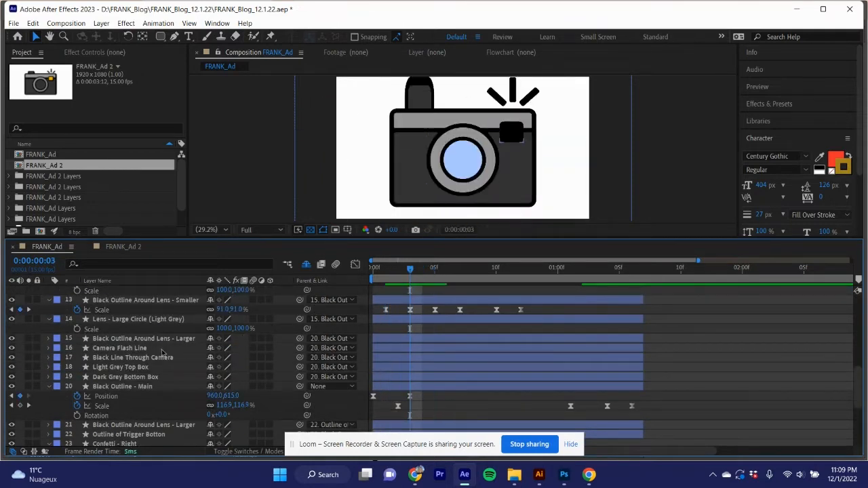
pyautogui.scroll(4, 120, 377)
pyautogui.click(11, 376)
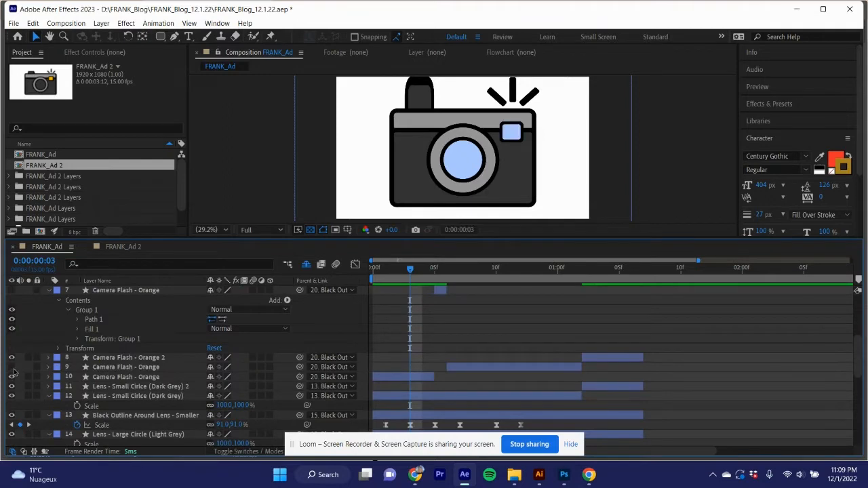
pyautogui.scroll(2, 18, 367)
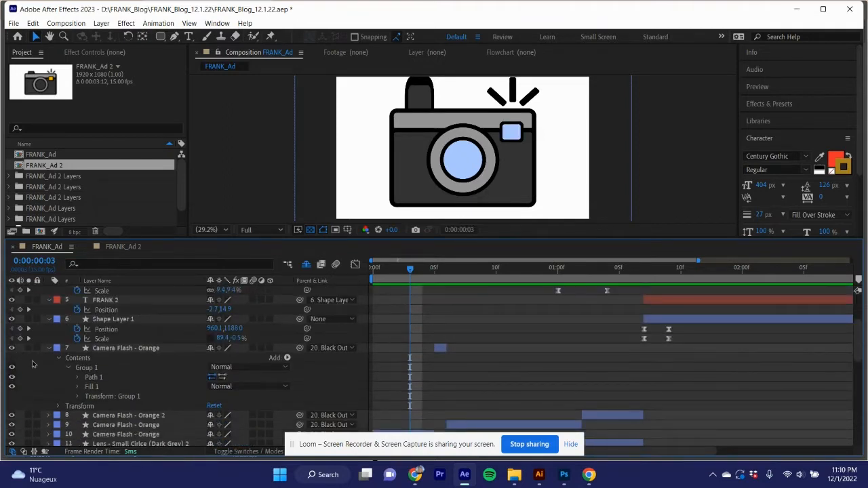
# Hide layer 12, the small dark grey lens circle, and layer 13, Black Outline Around Lens - Smaller
pyautogui.scroll(-3, 39, 382)
pyautogui.click(136, 367)
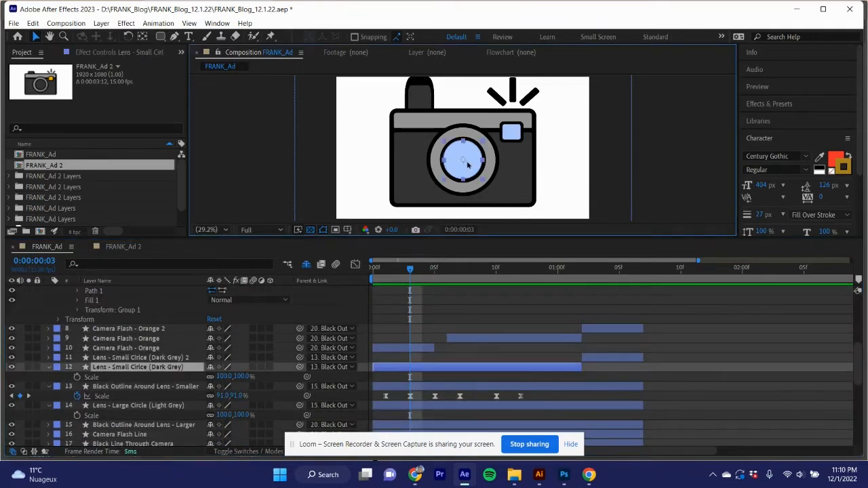
pyautogui.scroll(-1, 160, 368)
pyautogui.click(145, 358)
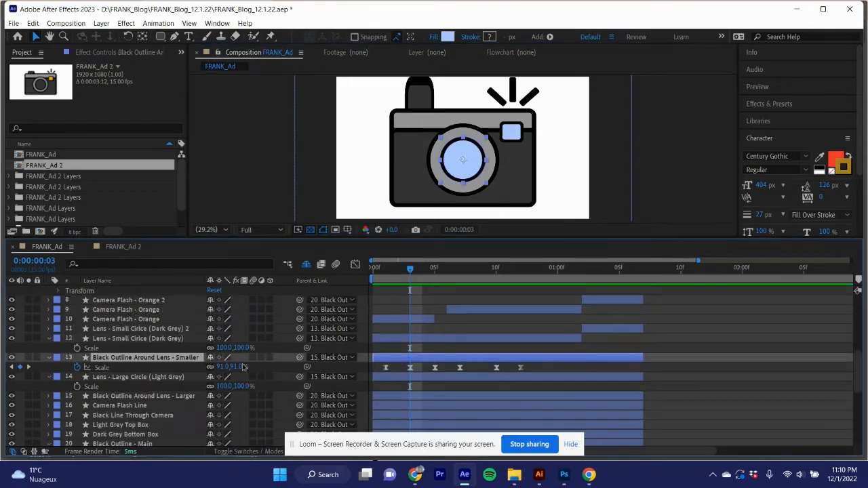
pyautogui.click(12, 358)
pyautogui.click(26, 352)
pyautogui.click(11, 338)
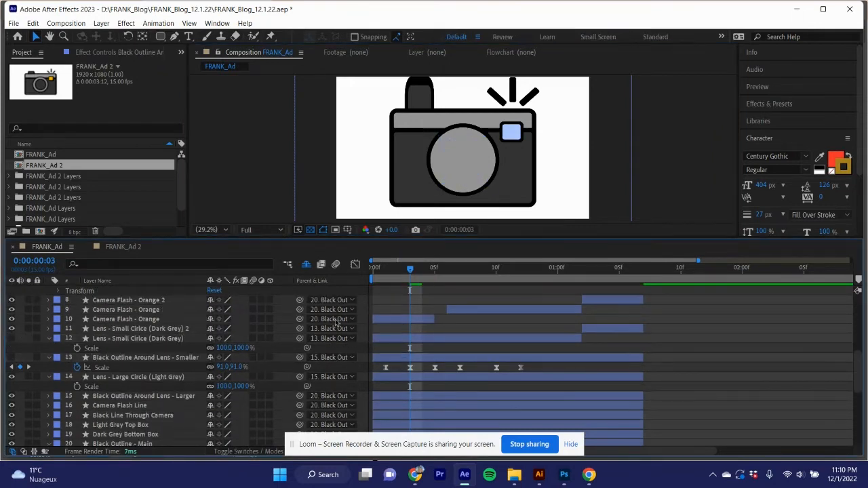
# Scrub to 0:00:00:06 and turn off the visibility of Camera Flash - Orange layer 7
pyautogui.moveTo(413, 272); pyautogui.dragTo(449, 273)
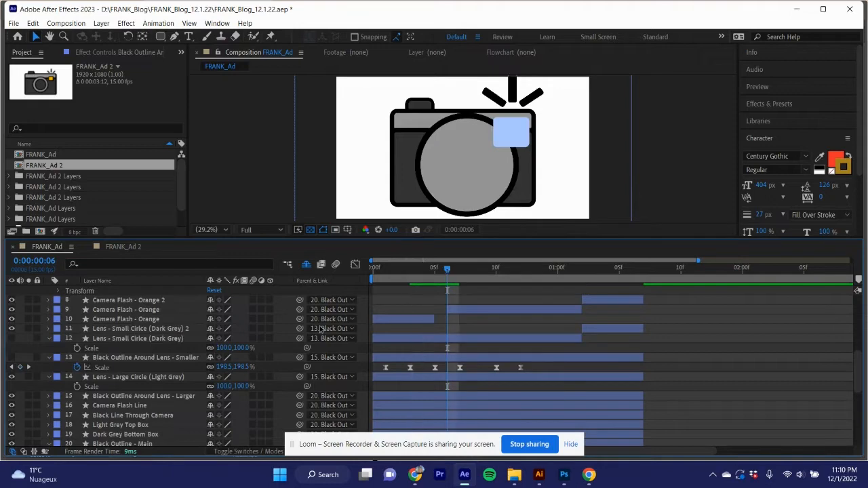
pyautogui.scroll(3, 296, 332)
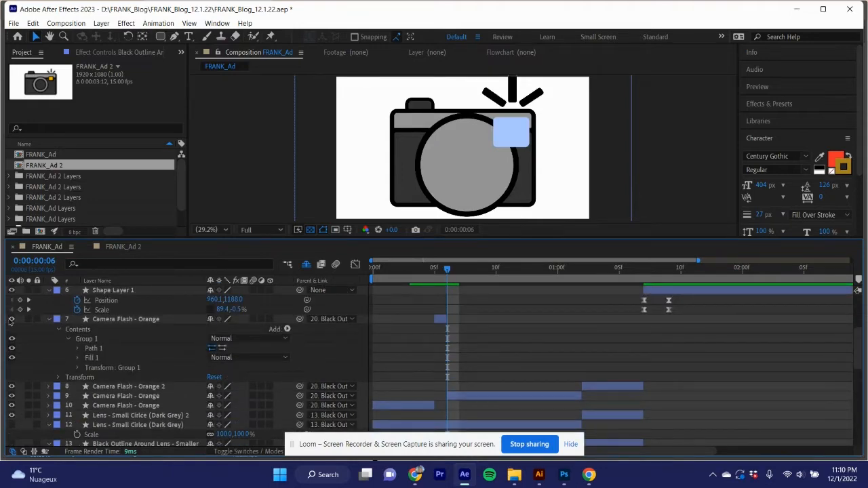
pyautogui.click(11, 320)
pyautogui.scroll(-5, 286, 356)
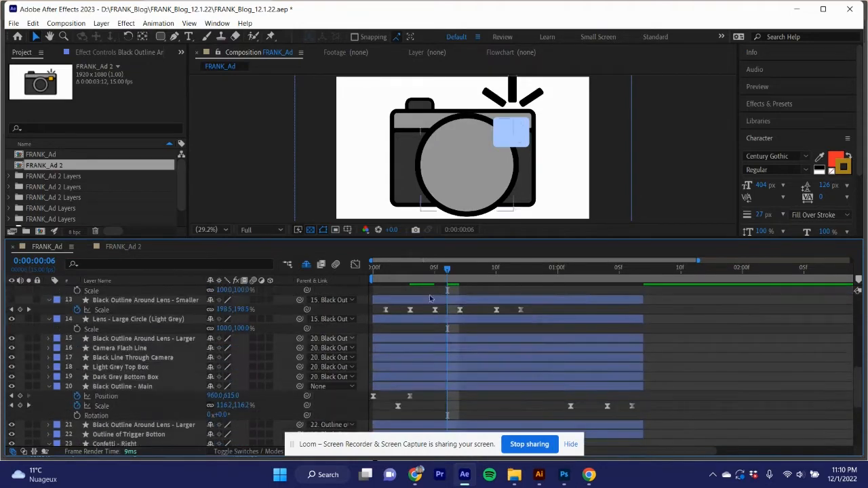
# Examine the confetti lines above the camera at 0:00:00:02 with the composition view at 200%
pyautogui.click(400, 278)
pyautogui.click(210, 230)
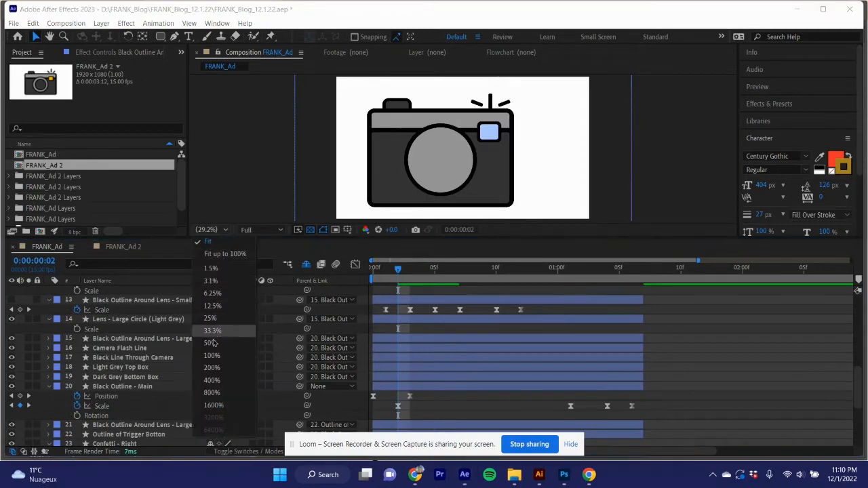
pyautogui.click(216, 371)
pyautogui.moveTo(477, 150); pyautogui.dragTo(451, 208)
pyautogui.click(214, 231)
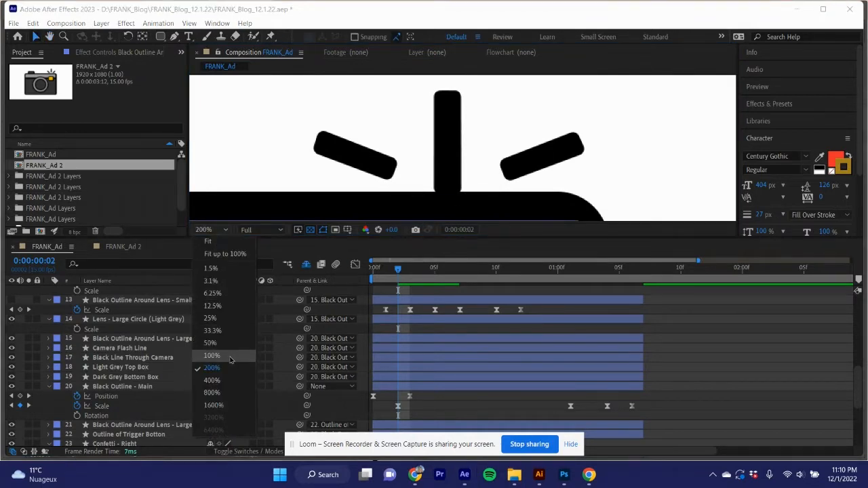
pyautogui.click(216, 232)
pyautogui.click(216, 232)
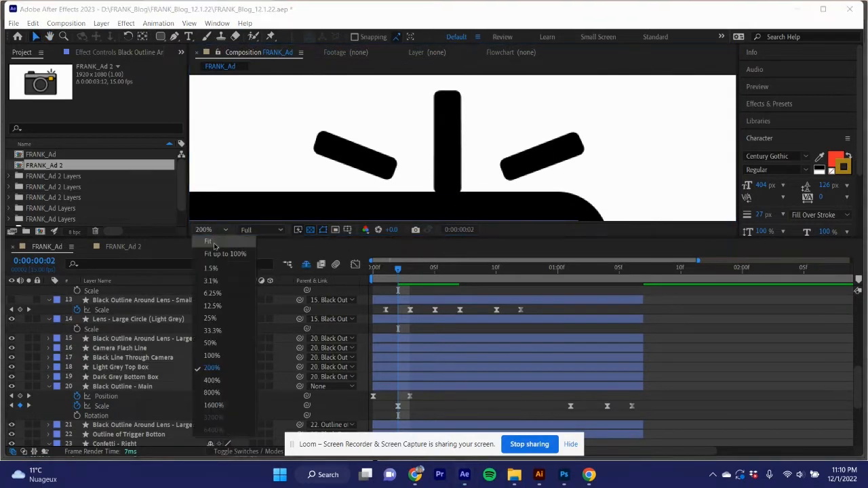
pyautogui.click(218, 231)
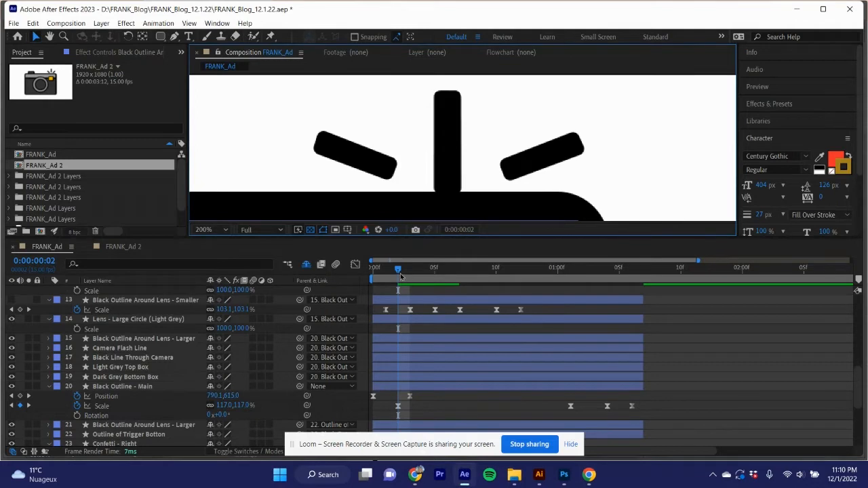
# Inspect the confetti lines at 0:00:00:05 at 100%, scrub back to 0:00:00:01, and fit the composition in the view
pyautogui.moveTo(401, 273); pyautogui.dragTo(434, 272)
pyautogui.click(216, 230)
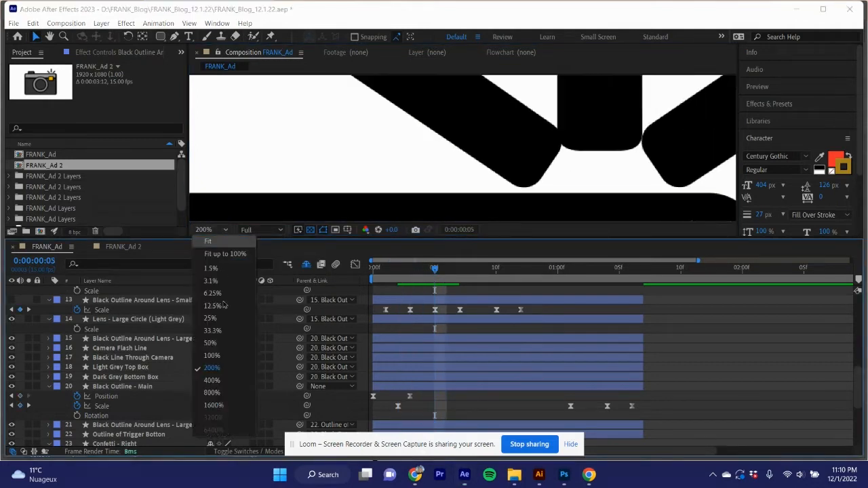
pyautogui.click(212, 356)
pyautogui.moveTo(465, 116); pyautogui.dragTo(417, 138)
pyautogui.moveTo(405, 275); pyautogui.dragTo(385, 284)
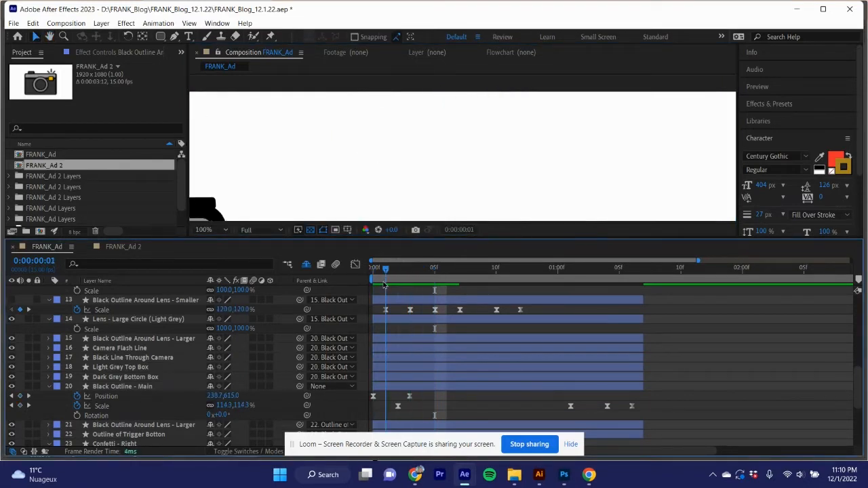
pyautogui.click(216, 230)
pyautogui.click(210, 242)
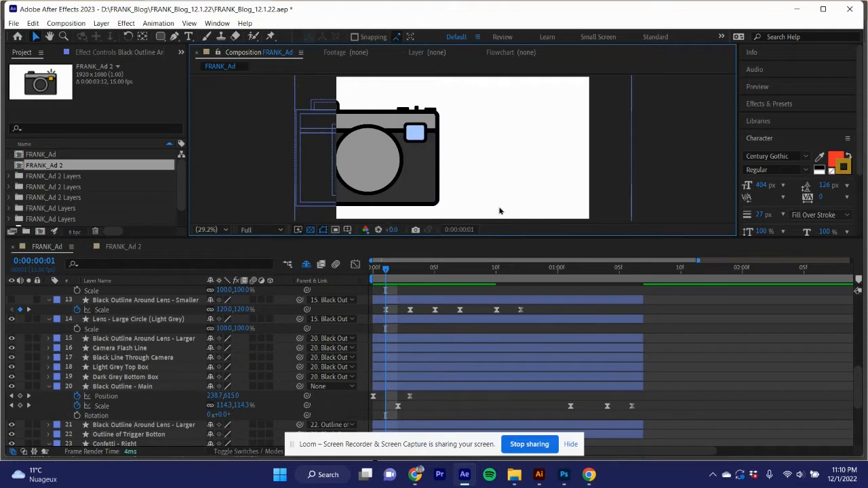
# Select the Black Outline - Main layer, scrub its movement to 0:00:00:03, and deselect it
pyautogui.click(438, 140)
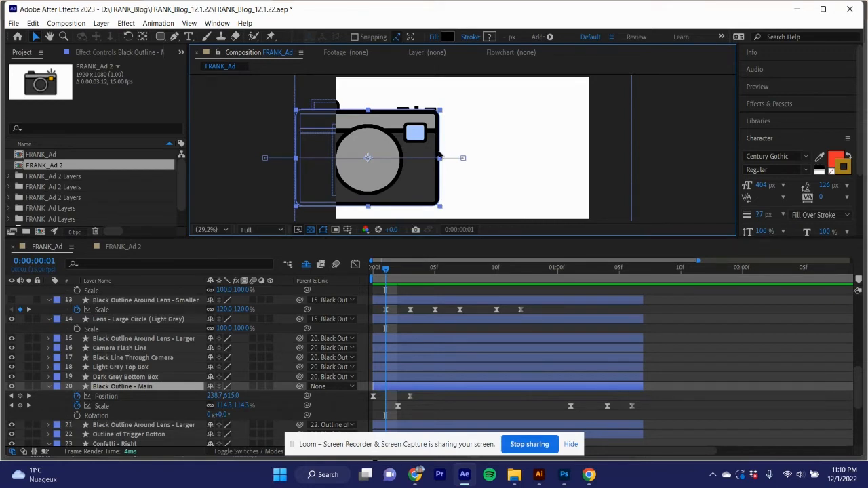
pyautogui.click(417, 276)
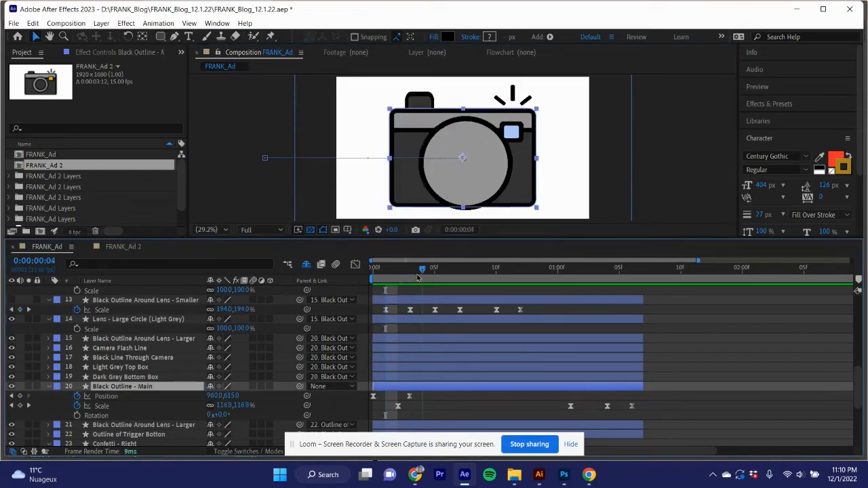
pyautogui.moveTo(418, 277)
pyautogui.mouseDown()
pyautogui.moveTo(388, 270)
pyautogui.moveTo(513, 272)
pyautogui.moveTo(331, 274)
pyautogui.moveTo(416, 276)
pyautogui.mouseUp()
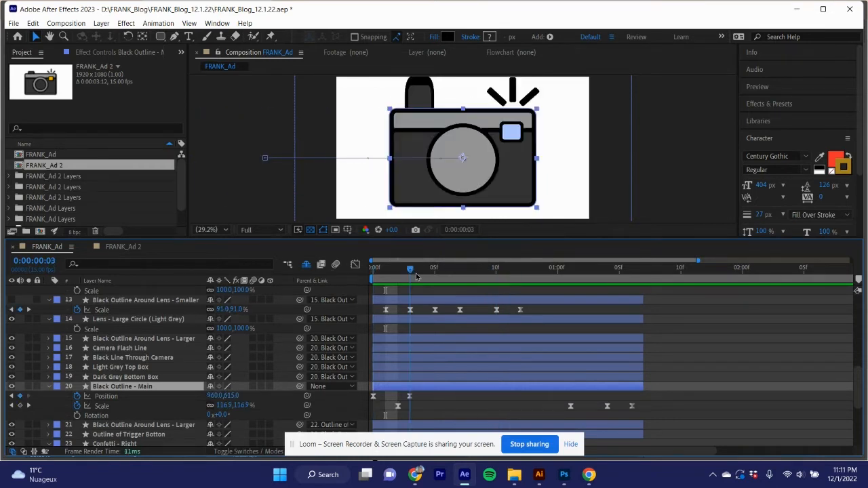
pyautogui.click(716, 311)
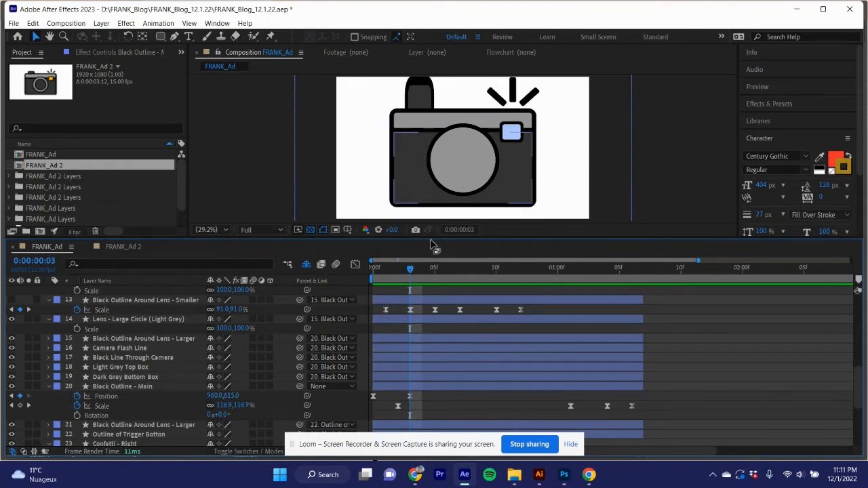
# Preview the FRANK_Ad animation from 0:00:00:00 with the inner lens layers hidden
pyautogui.press('space')
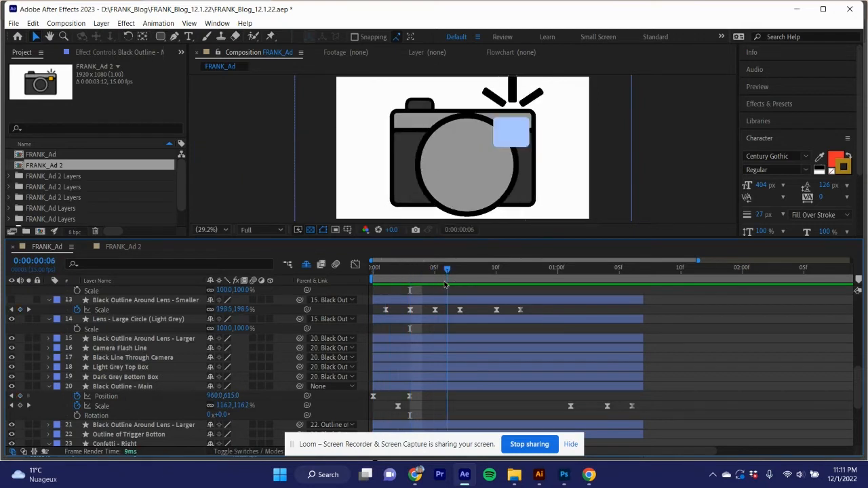
pyautogui.moveTo(445, 282); pyautogui.dragTo(446, 282)
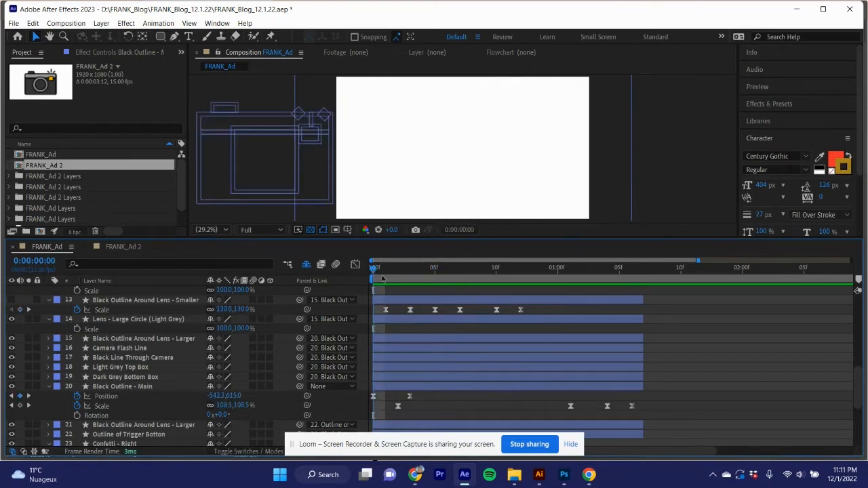
pyautogui.press('space')
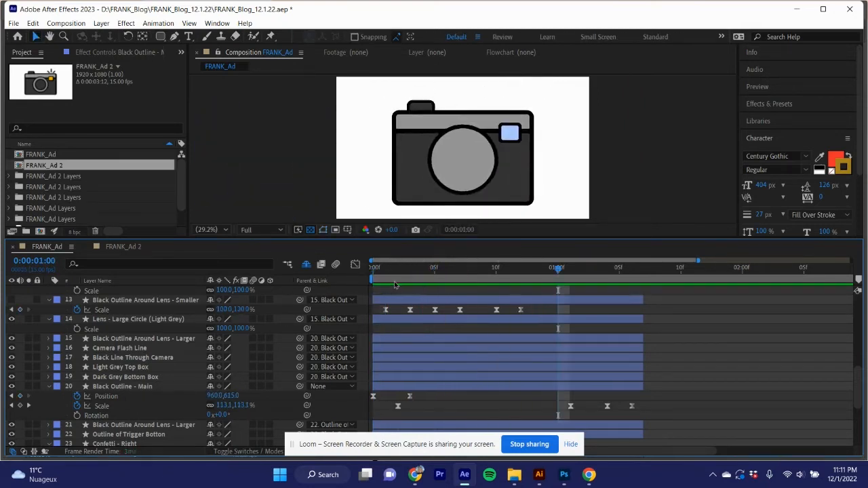
pyautogui.press('space')
# Make lens layers 12 and 13 visible again and replay the FRANK_Ad animation from the start
pyautogui.scroll(3, 57, 329)
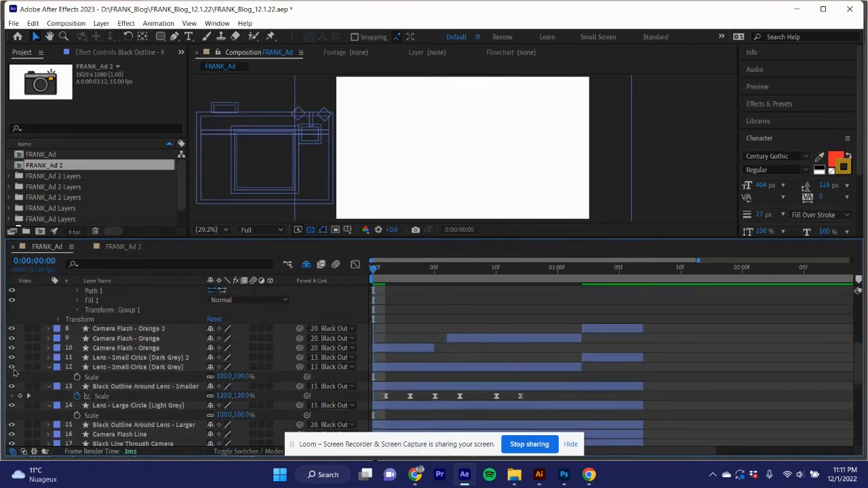
pyautogui.press('space')
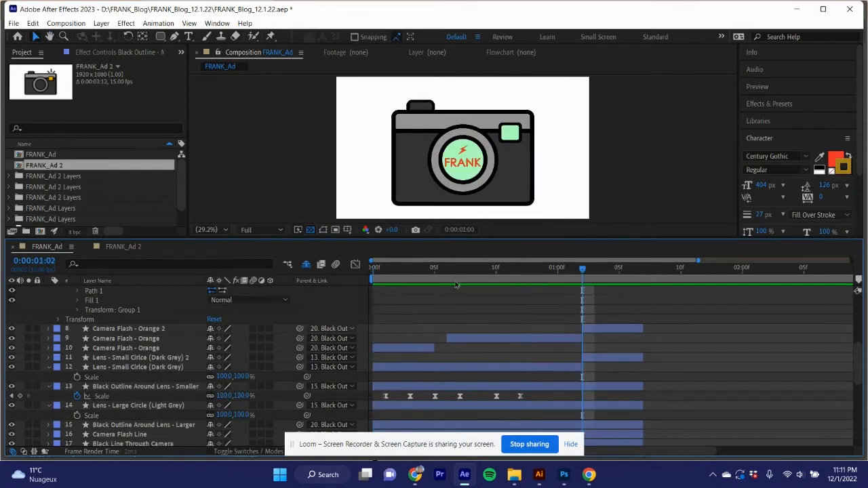
pyautogui.press('space')
pyautogui.press('space')
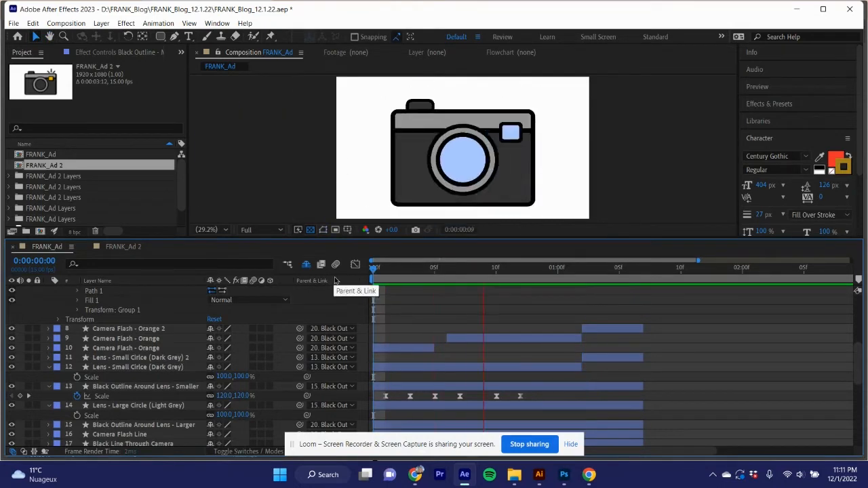
pyautogui.press('space')
# Scrub from the lens movement through the FRANK logo reveal to 0:00:01:09, returning the playhead to 0:00:01:02
pyautogui.moveTo(498, 283); pyautogui.dragTo(419, 285)
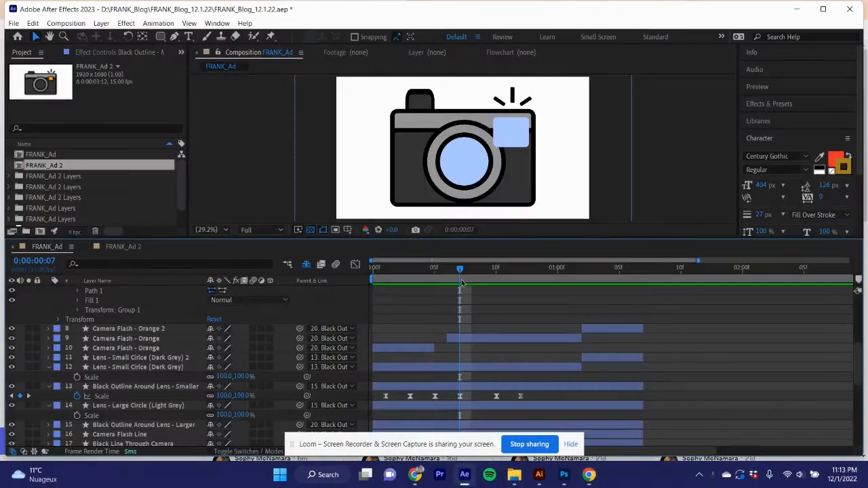
pyautogui.moveTo(461, 283); pyautogui.dragTo(517, 276)
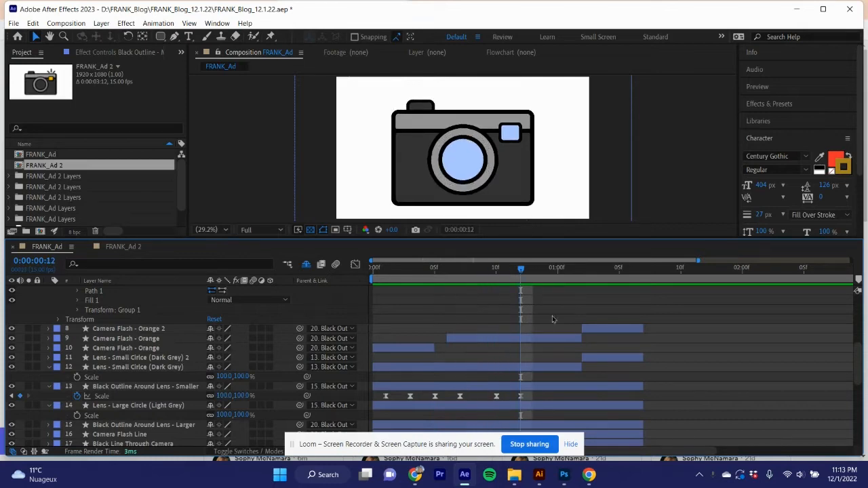
pyautogui.scroll(5, 552, 316)
pyautogui.moveTo(547, 279); pyautogui.dragTo(672, 279)
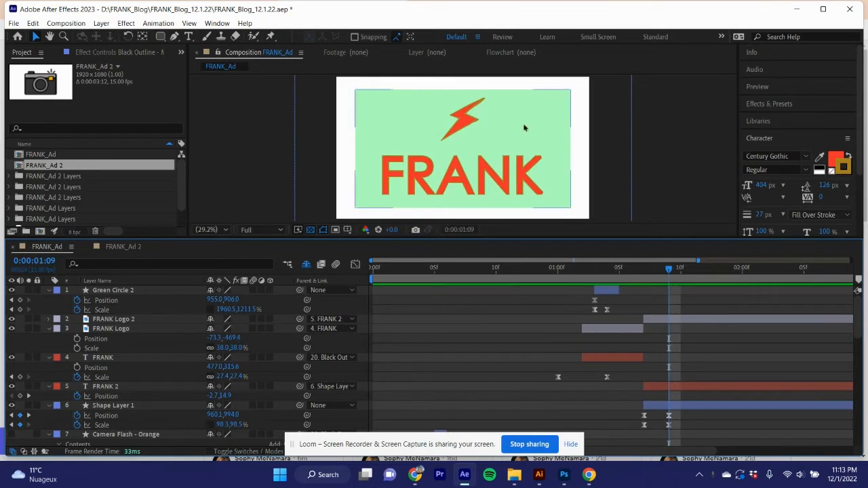
pyautogui.moveTo(646, 274); pyautogui.dragTo(521, 273)
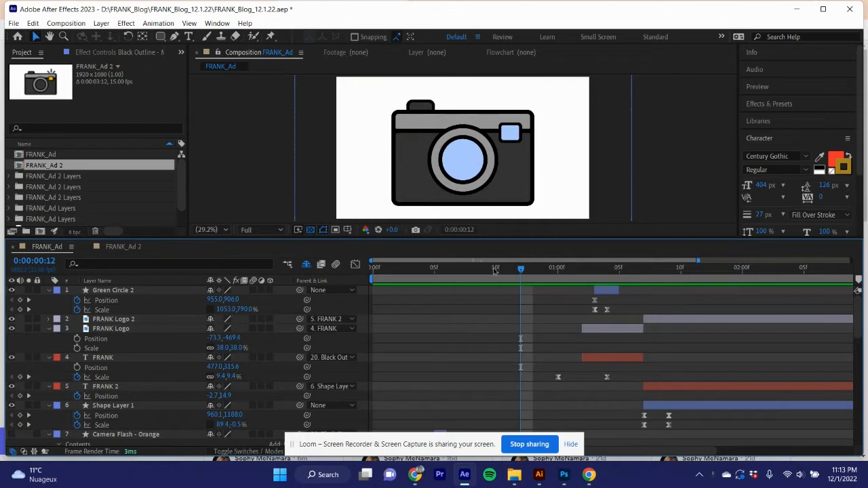
pyautogui.moveTo(531, 271); pyautogui.dragTo(580, 279)
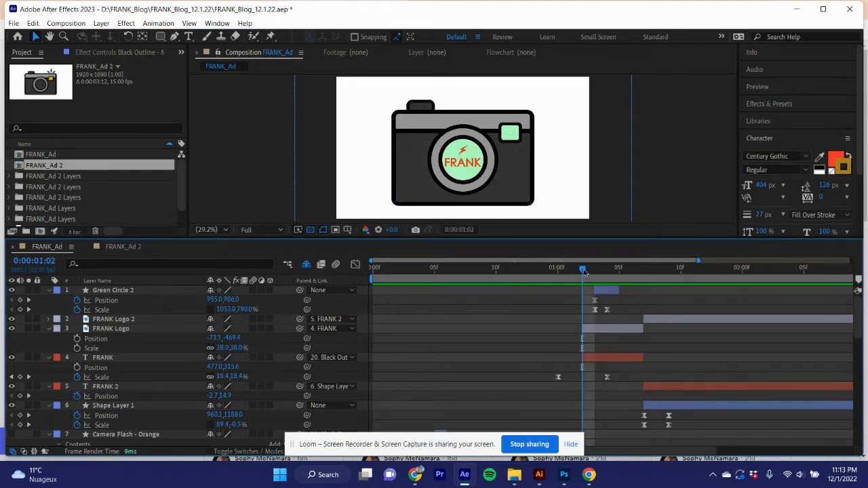
# Scrub frame by frame through the lens zoom and FRANK logo reveal, and replay the FRANK_Ad animation from 0:00:00:00
pyautogui.moveTo(584, 272); pyautogui.dragTo(594, 272)
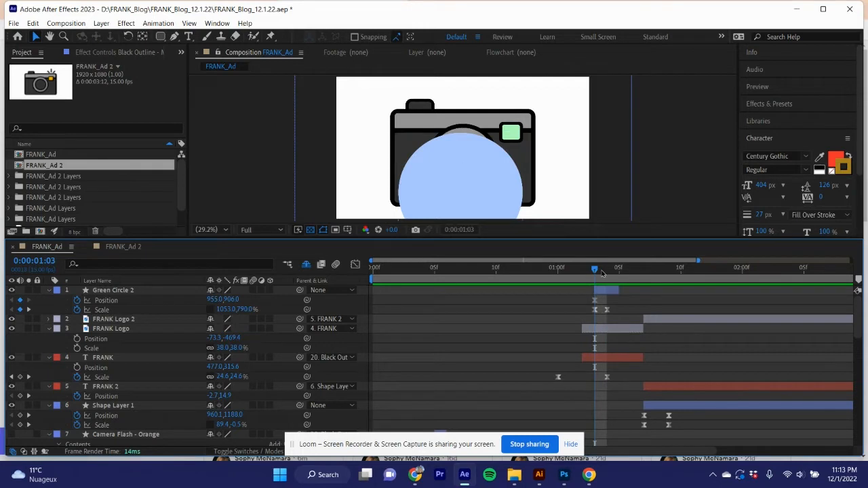
pyautogui.moveTo(602, 272); pyautogui.dragTo(674, 280)
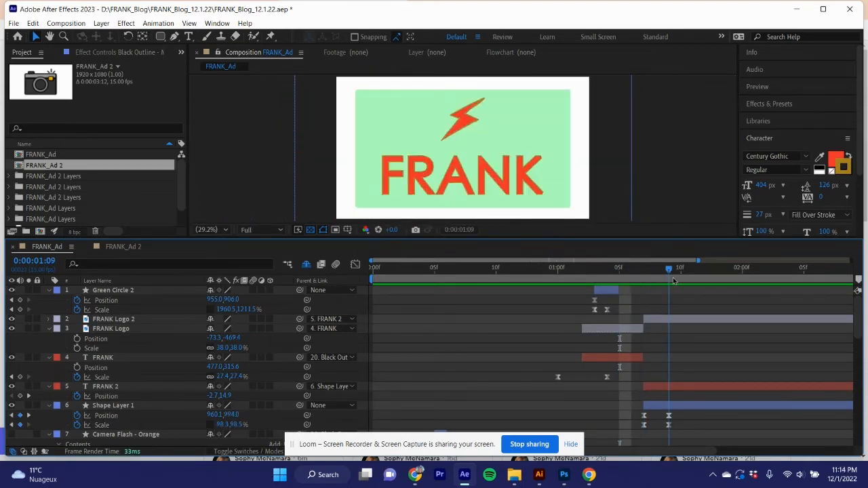
pyautogui.moveTo(676, 279); pyautogui.dragTo(767, 282)
pyautogui.moveTo(619, 256); pyautogui.dragTo(346, 276)
pyautogui.press('space')
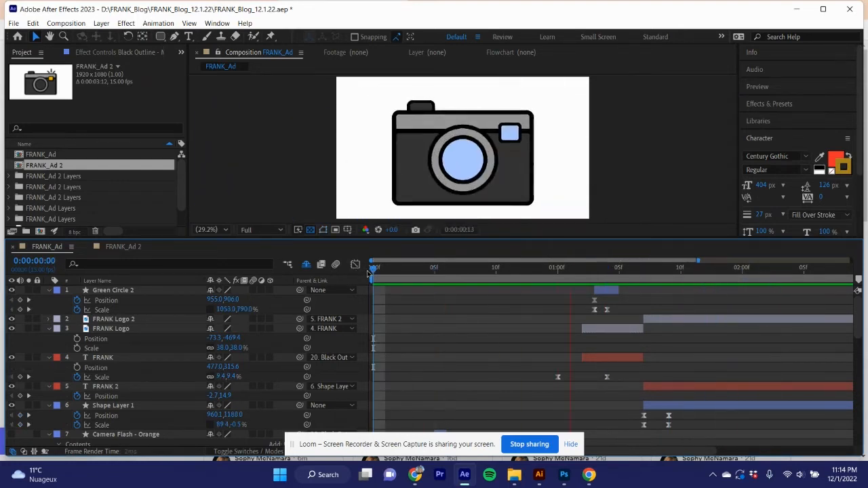
pyautogui.press('space')
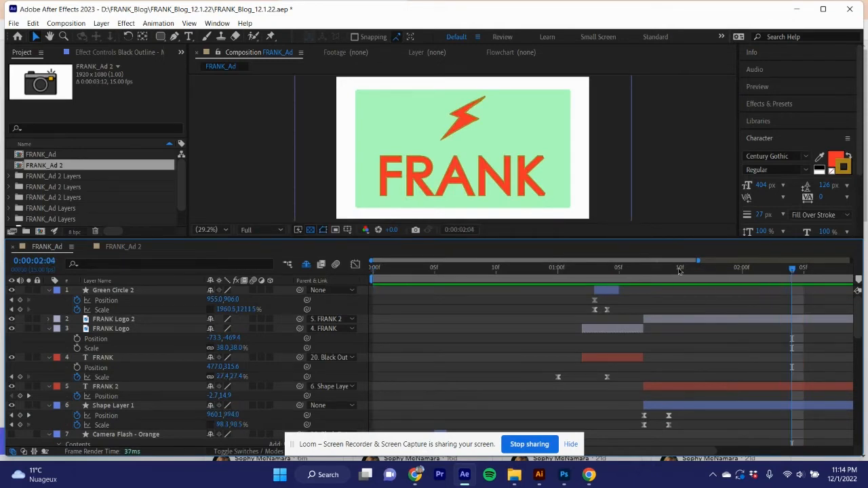
# Return the FRANK_Ad playhead to 0:00:00:11 and scrub forward through the logo transition to 0:00:01:14
pyautogui.moveTo(682, 280); pyautogui.dragTo(512, 273)
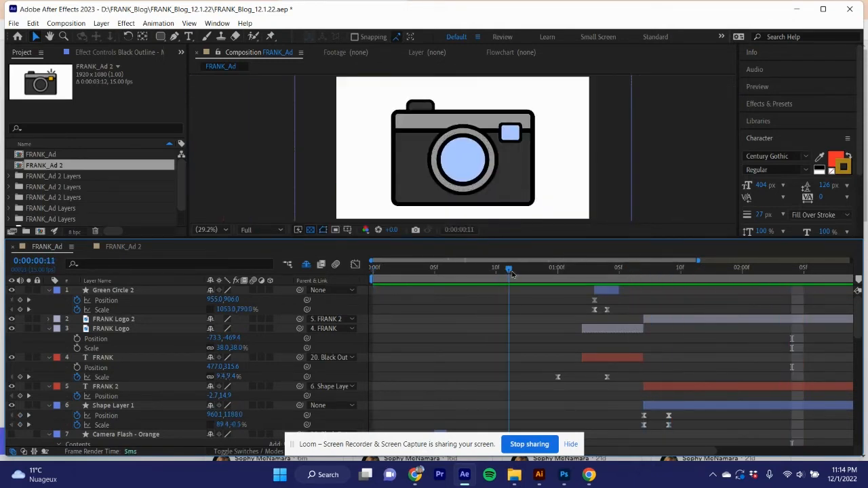
pyautogui.hotkey('ctrl', 'x')
pyautogui.hotkey('ctrl', 'v')
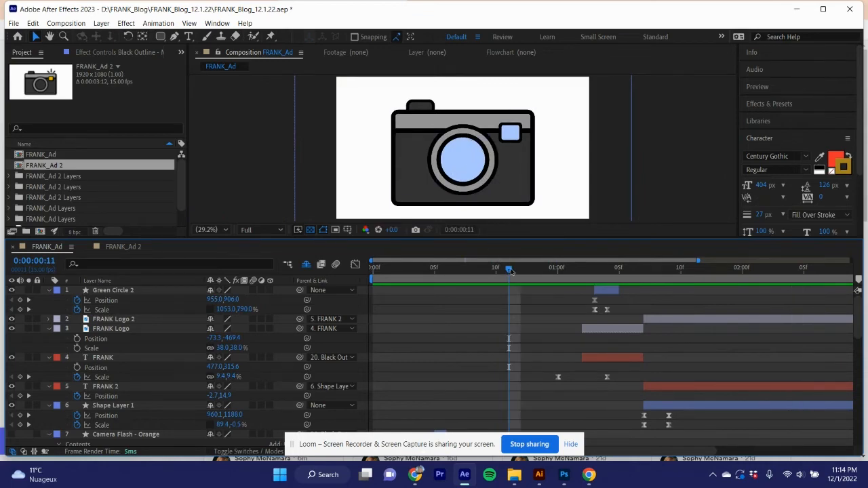
pyautogui.moveTo(510, 274); pyautogui.dragTo(513, 301)
pyautogui.moveTo(520, 271); pyautogui.dragTo(729, 293)
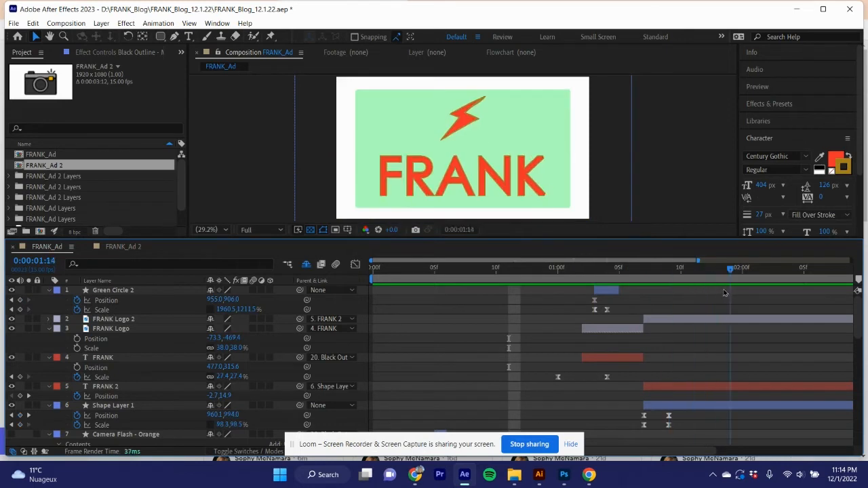
# Select the FRANK Logo 2 layer and the green Shape Layer 1 in turn to inspect them, and clear the selection
pyautogui.click(751, 323)
pyautogui.click(752, 413)
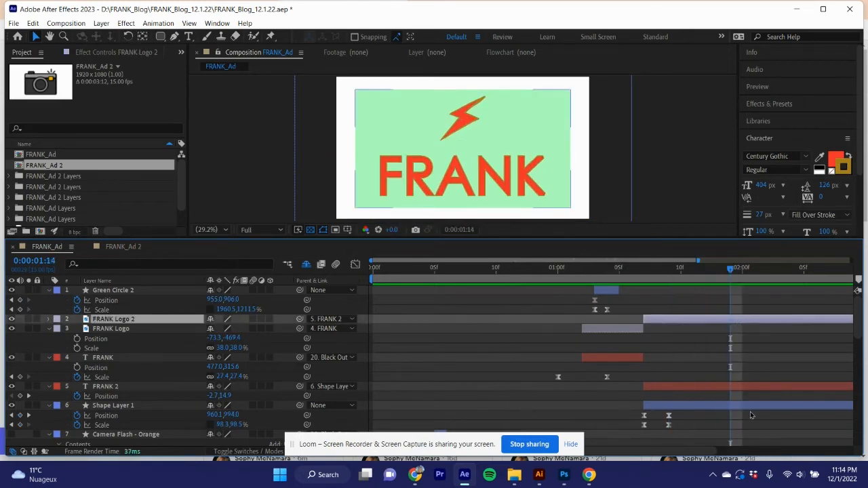
pyautogui.click(750, 406)
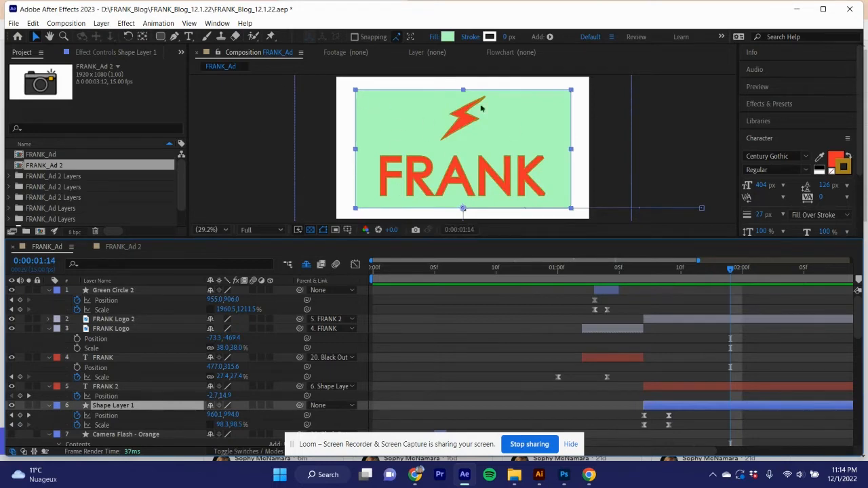
pyautogui.click(714, 357)
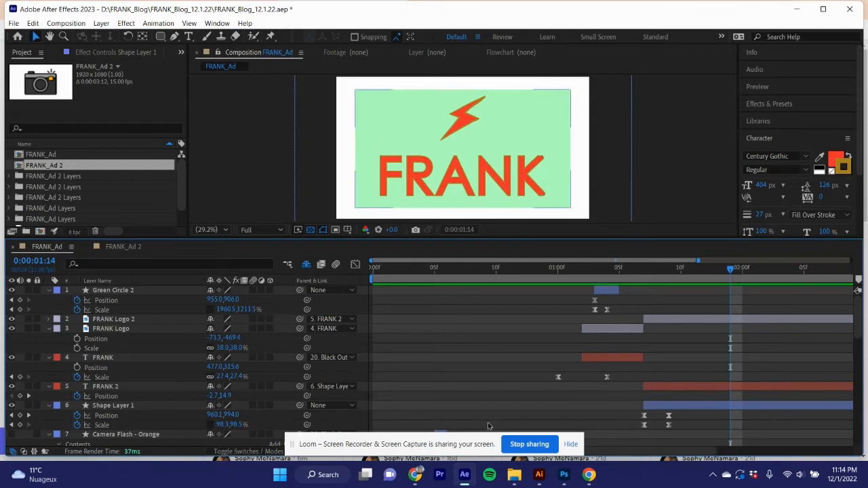
# Switch to Chrome and examine the looping FRANK camera animation on the portfolio website's page
pyautogui.moveTo(414, 475)
pyautogui.click(383, 407)
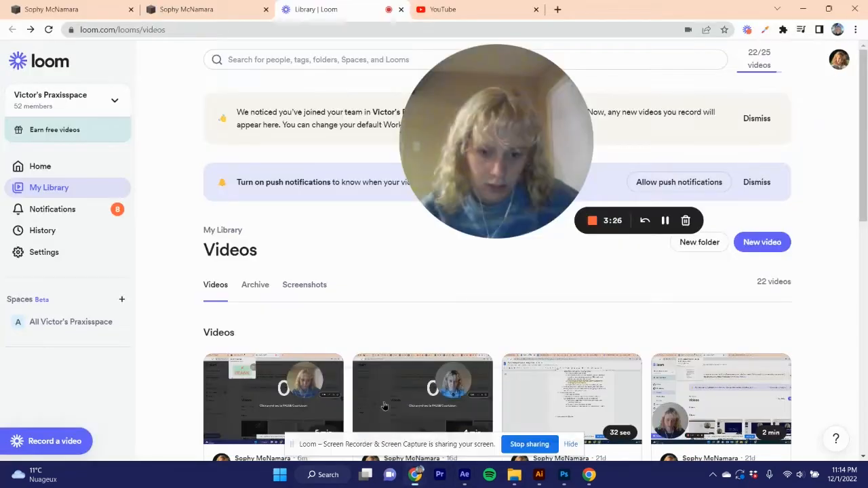
pyautogui.click(192, 6)
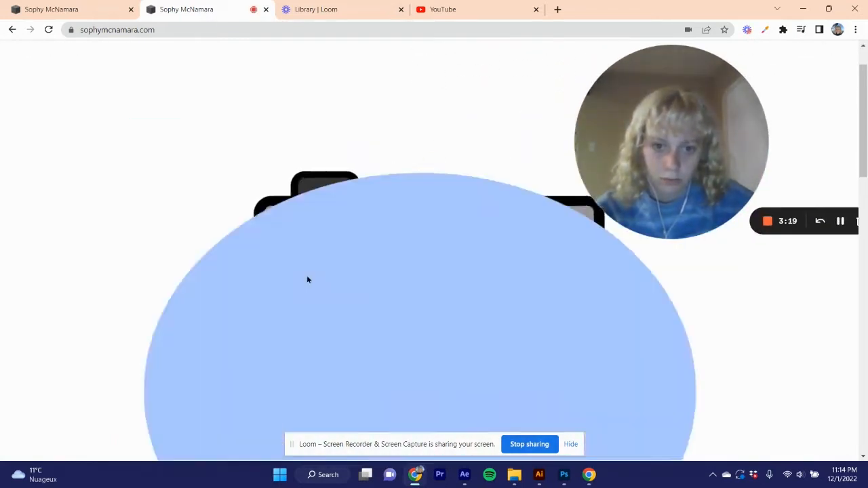
pyautogui.scroll(-2, 307, 278)
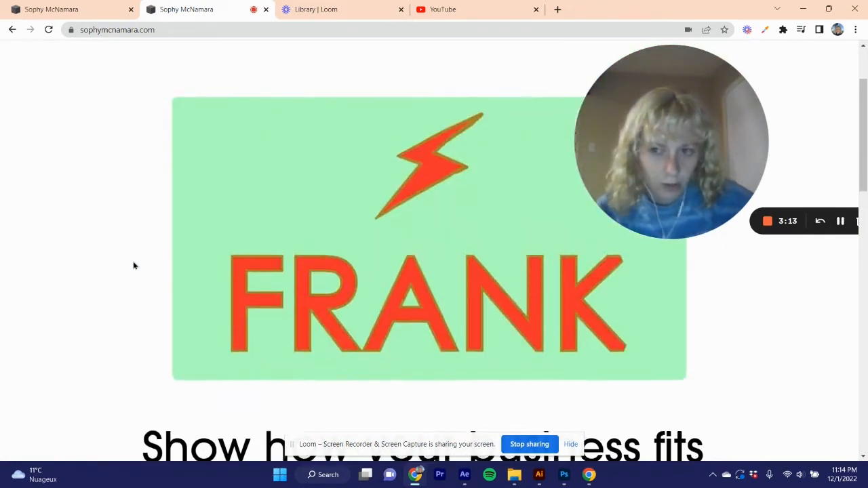
pyautogui.scroll(2, 133, 271)
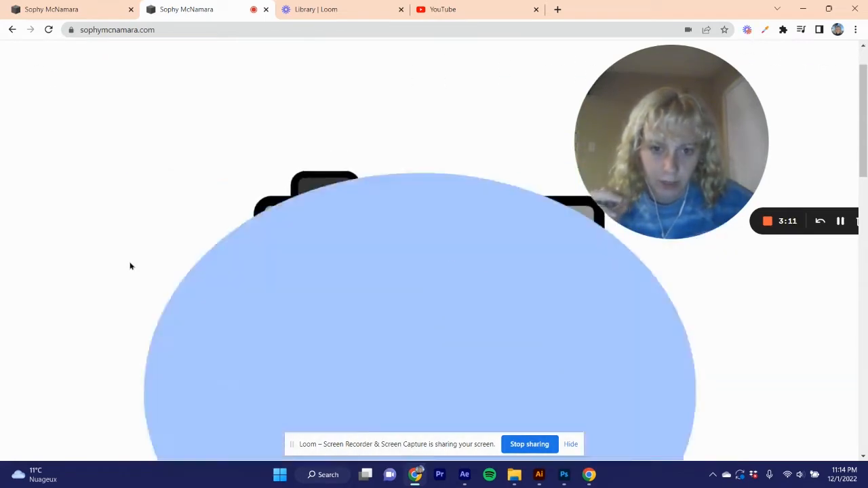
pyautogui.scroll(-2, 131, 267)
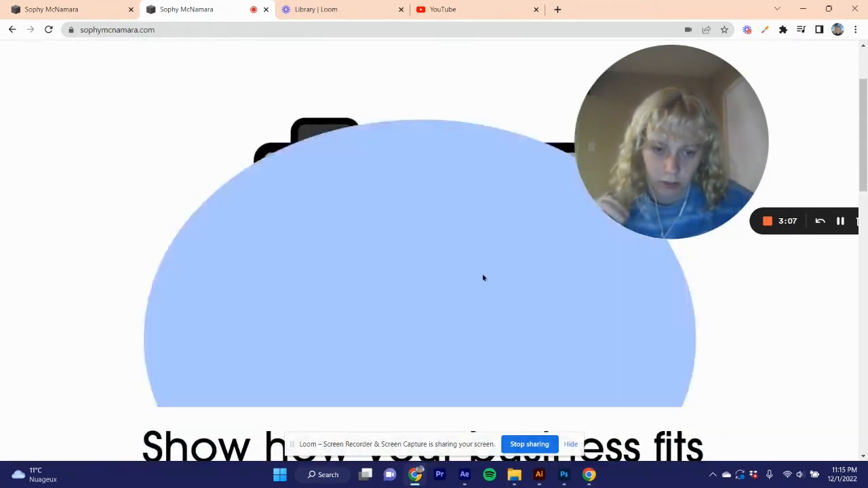
pyautogui.scroll(2, 483, 277)
pyautogui.scroll(-1, 475, 290)
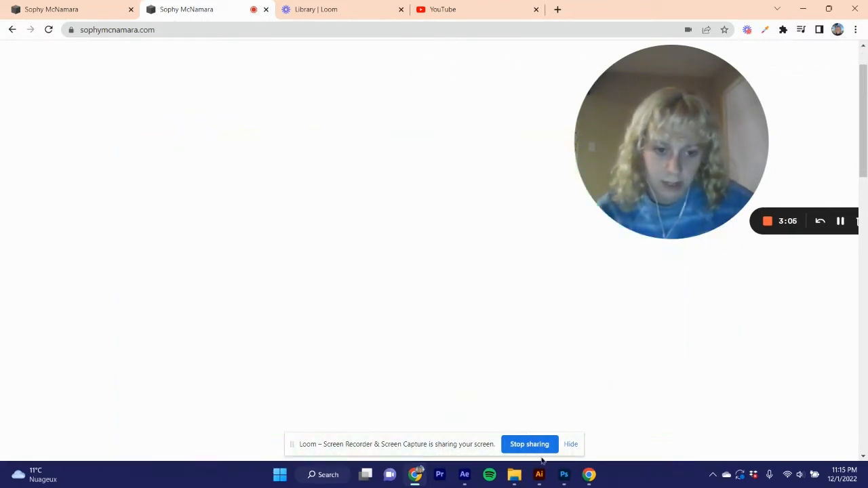
# Switch back to After Effects and add the FRANK_Ad composition to the Render Queue
pyautogui.moveTo(555, 485)
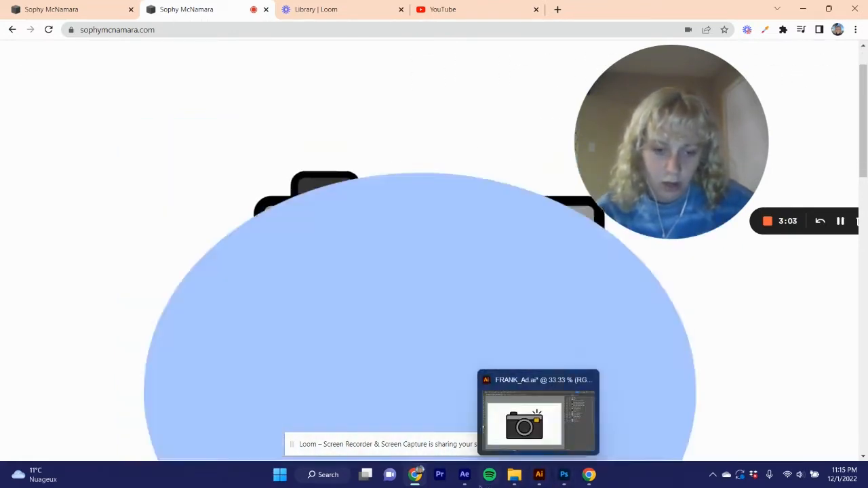
pyautogui.click(464, 474)
pyautogui.click(14, 23)
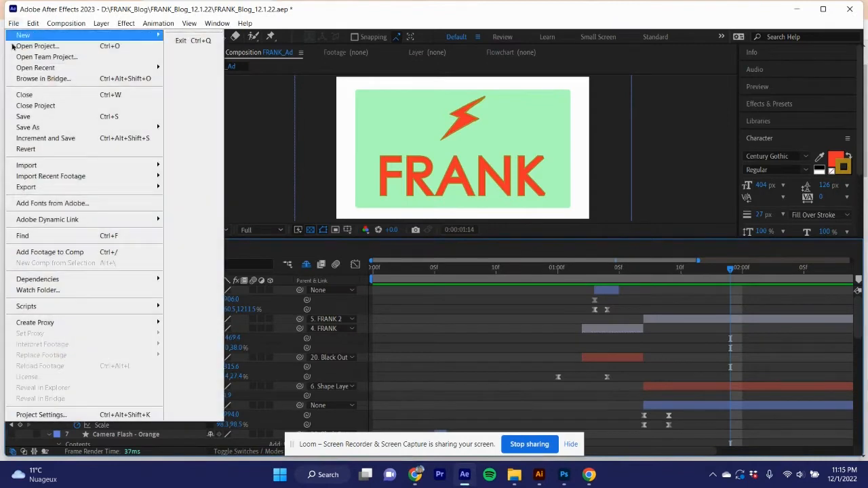
pyautogui.moveTo(81, 186)
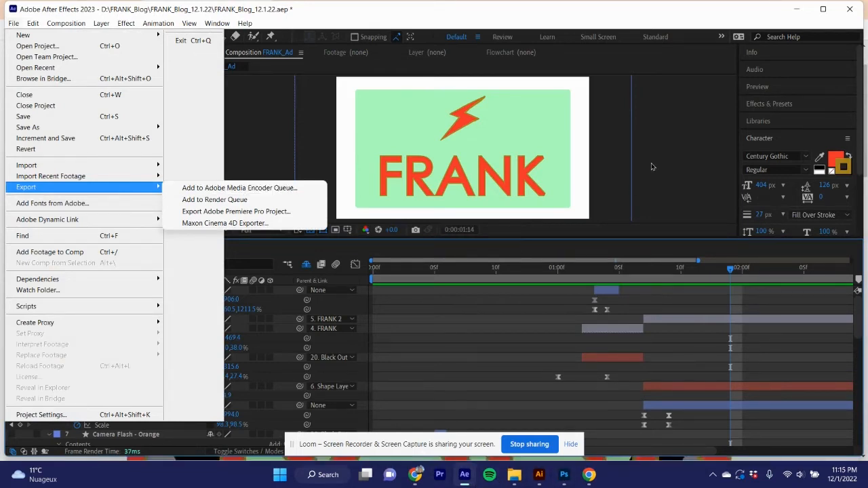
pyautogui.click(221, 200)
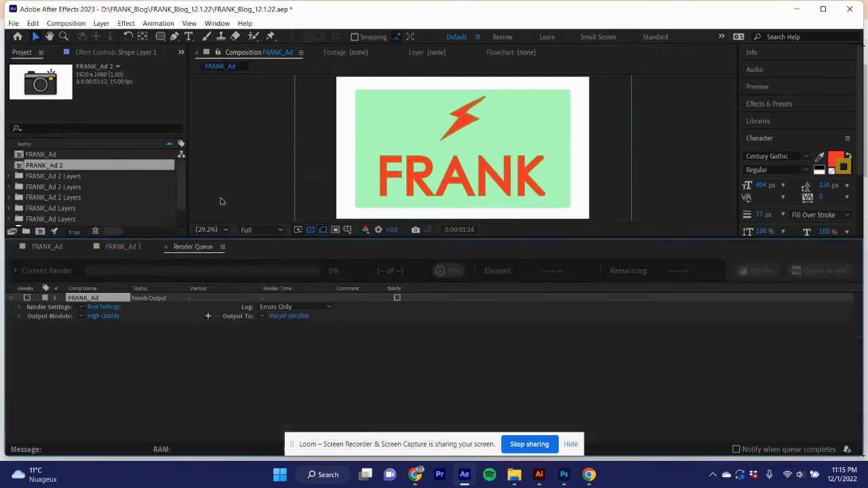
# Open the output module settings of the queued FRANK_Ad render and examine the available file formats
pyautogui.click(117, 321)
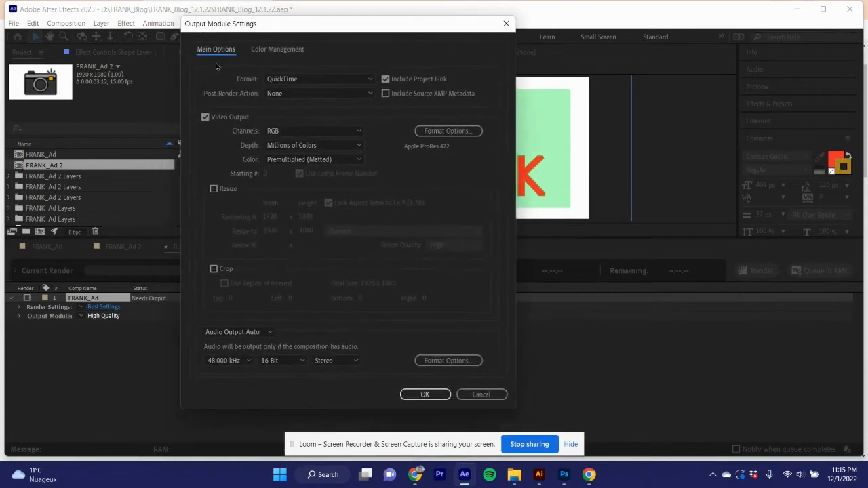
pyautogui.click(348, 79)
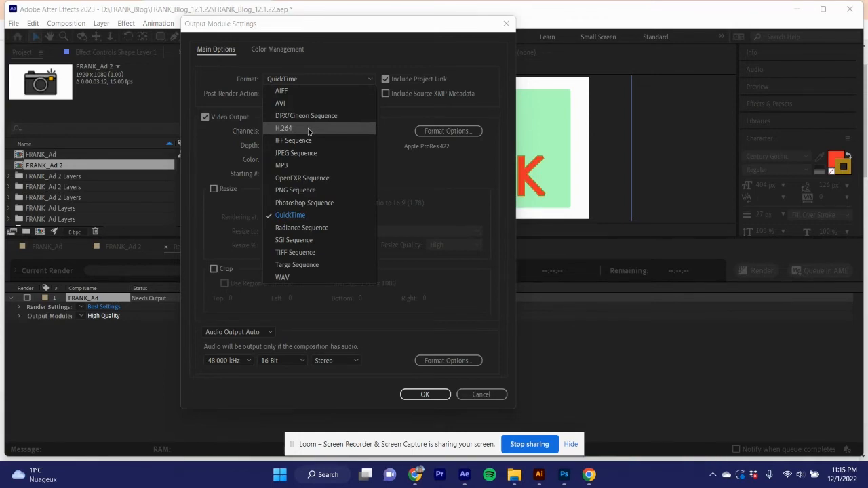
pyautogui.click(481, 400)
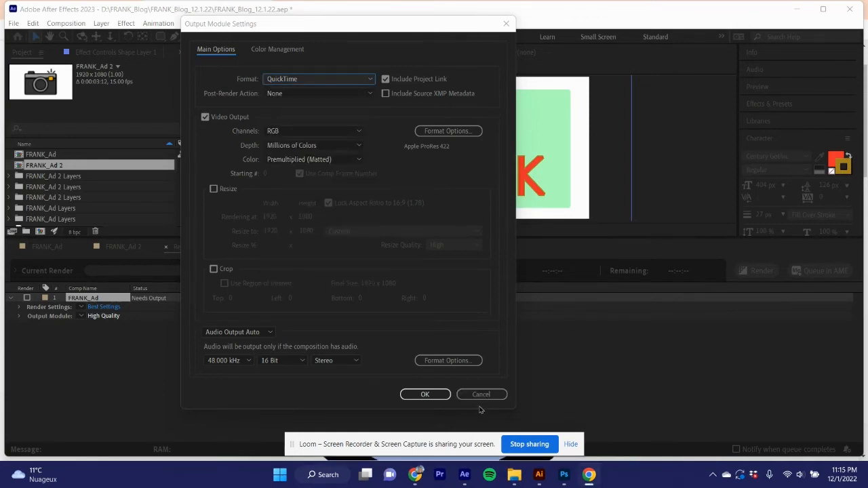
# Switch to Photoshop and play the FRANK_Ad_3 video timeline, stopping at 0:00:01:06
pyautogui.click(566, 478)
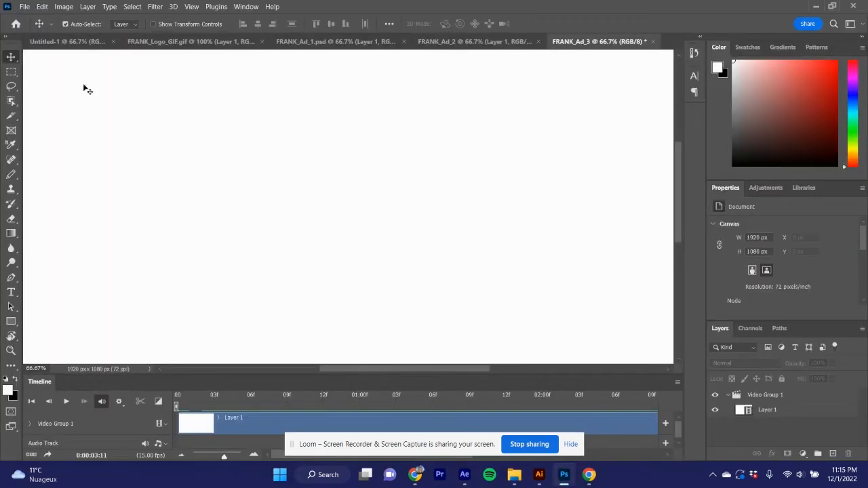
pyautogui.click(23, 7)
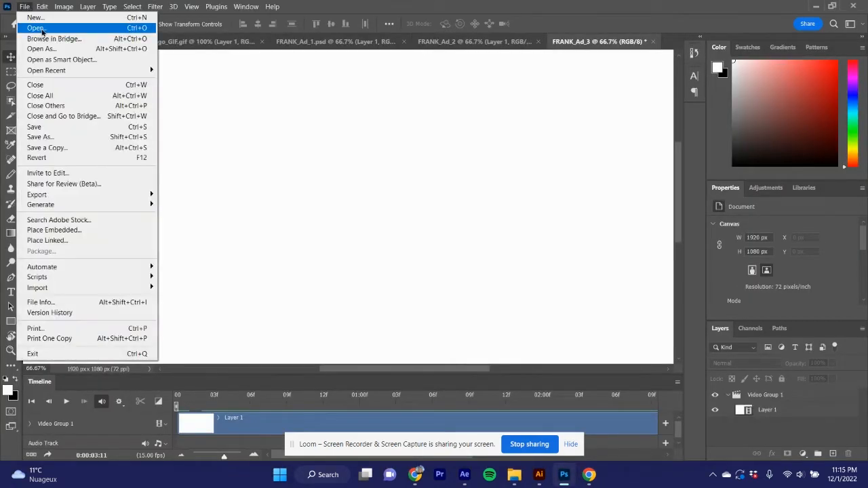
pyautogui.click(358, 196)
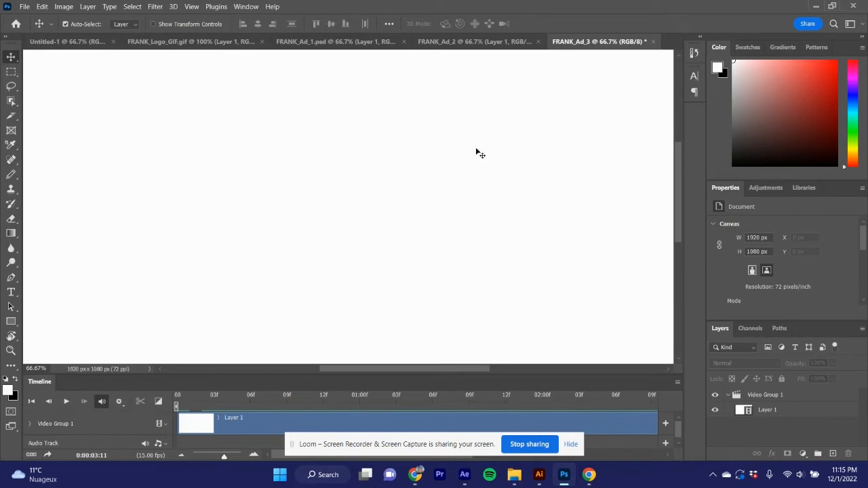
pyautogui.press('space')
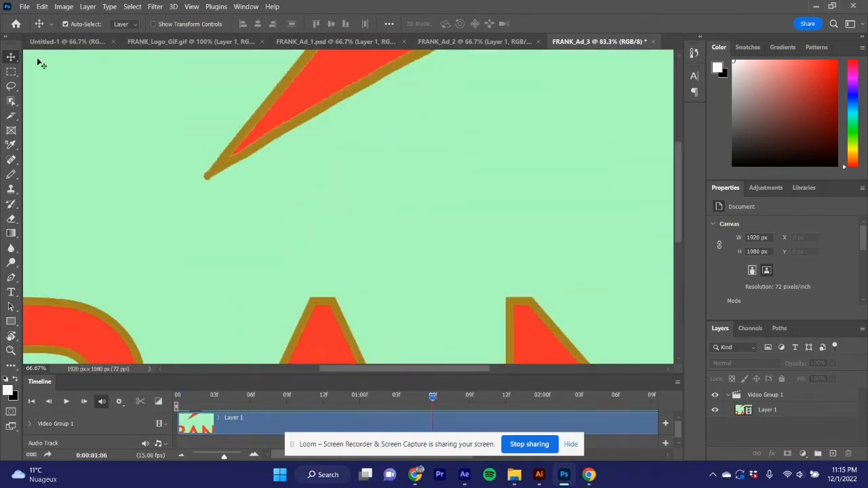
# Show the entire FRANK_Ad_3 canvas at 50% and move its timeline playhead back to 0:00:00:04
pyautogui.click(189, 6)
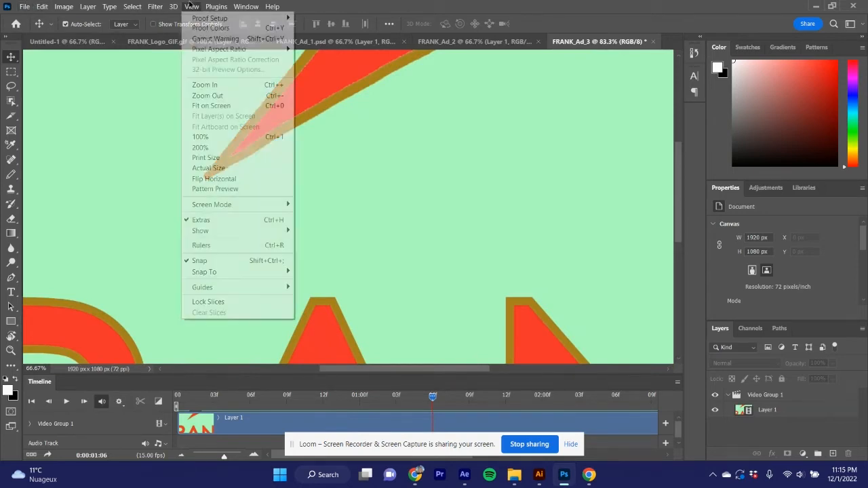
pyautogui.click(252, 97)
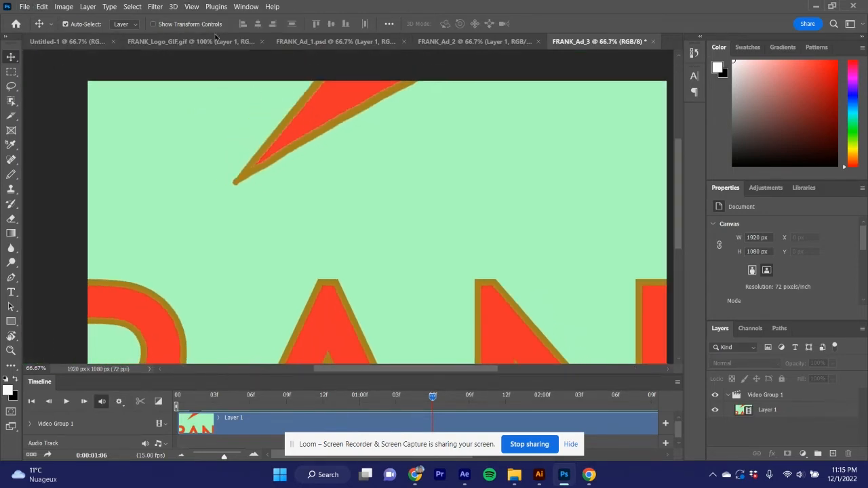
pyautogui.click(191, 6)
pyautogui.click(239, 95)
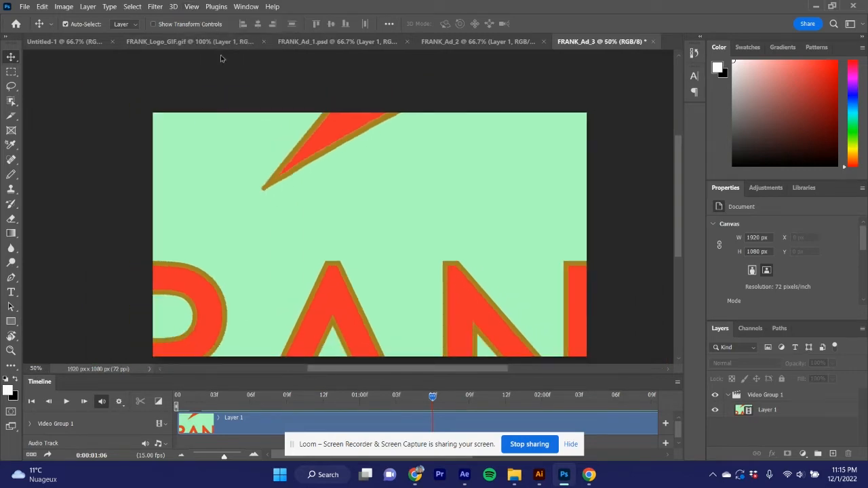
pyautogui.moveTo(312, 178); pyautogui.dragTo(298, 139)
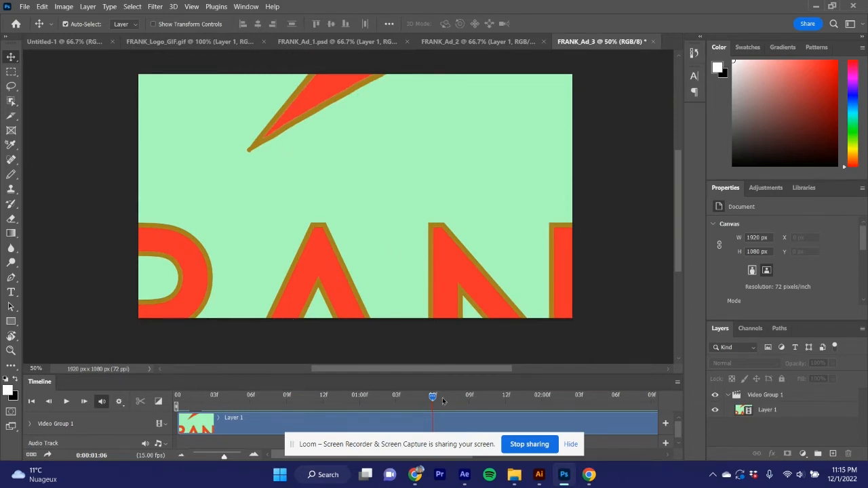
pyautogui.moveTo(442, 401); pyautogui.dragTo(226, 398)
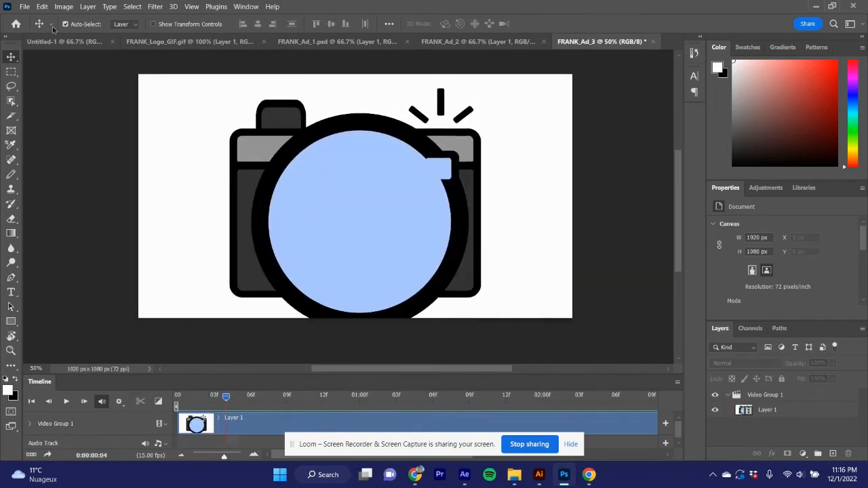
pyautogui.click(24, 7)
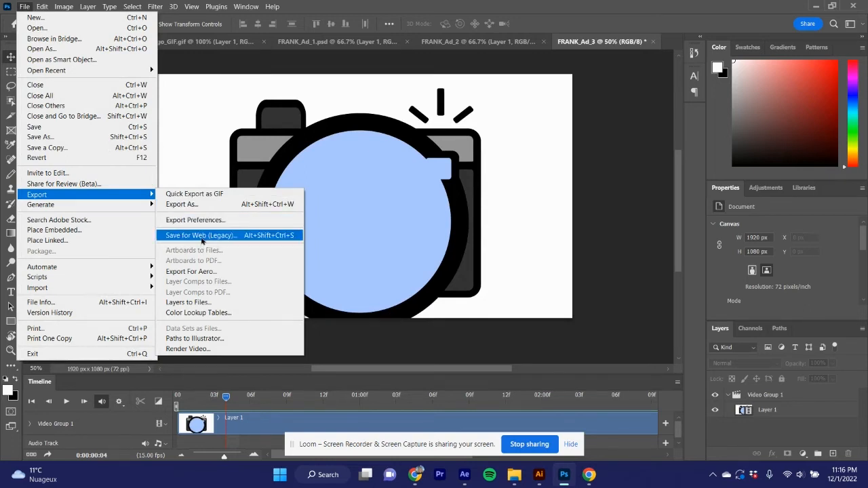
pyautogui.click(638, 146)
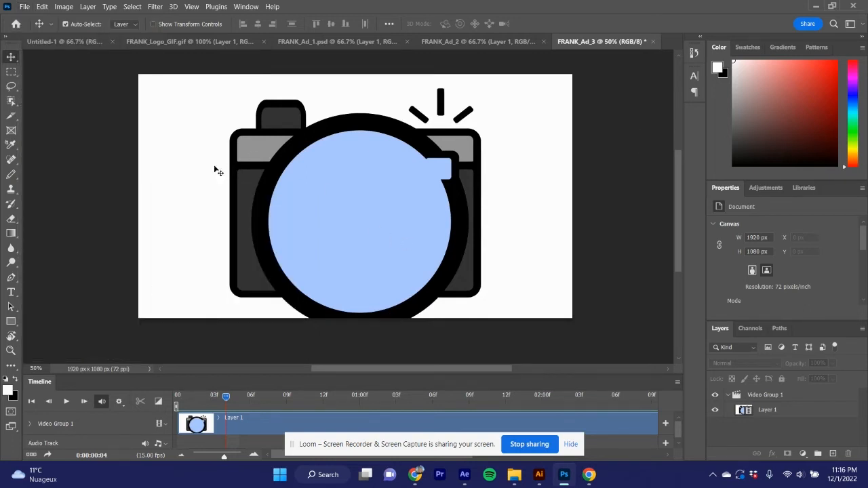
pyautogui.click(26, 8)
pyautogui.click(25, 8)
pyautogui.click(25, 8)
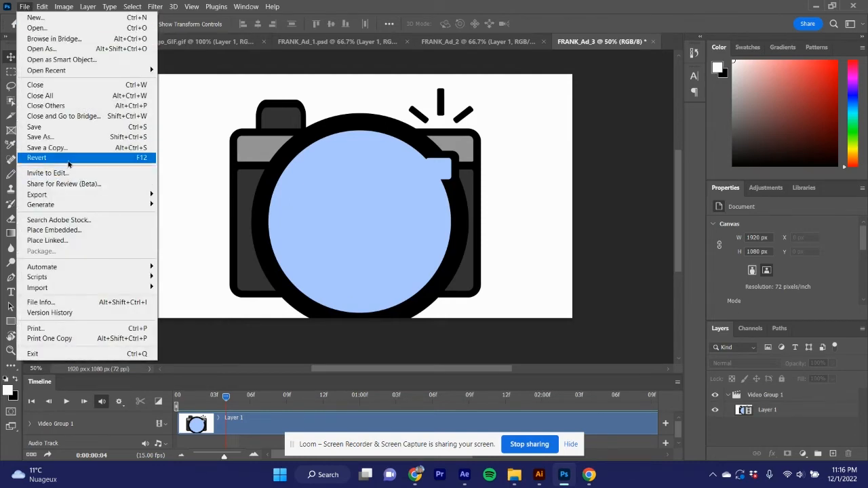
pyautogui.moveTo(70, 196)
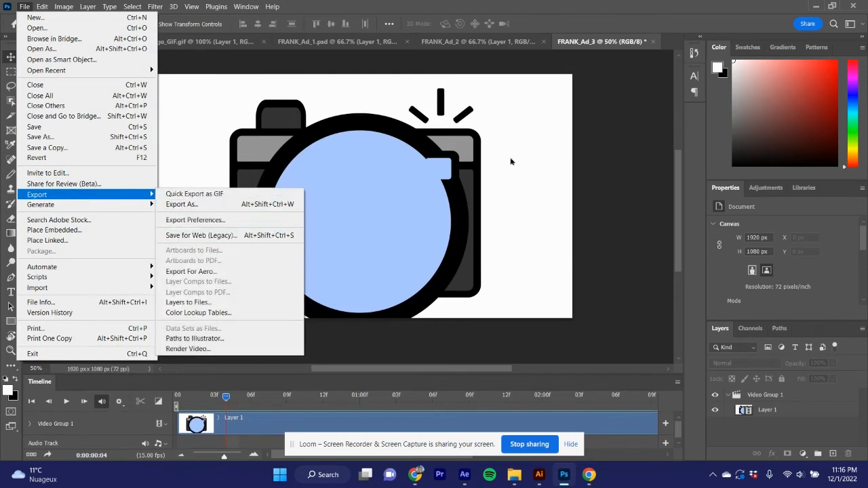
pyautogui.click(570, 141)
# Open the Save for Web (Legacy) export for FRANK_Ad_3, examine its GIF and animation settings, and close it without saving
pyautogui.click(29, 8)
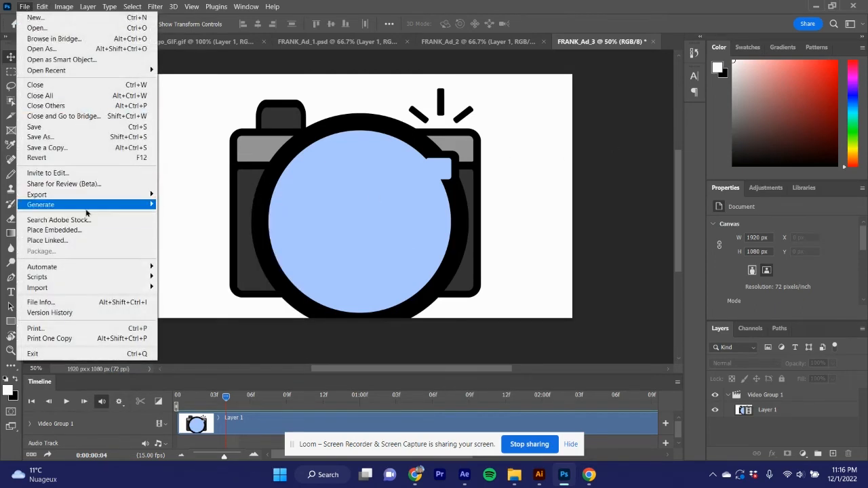
pyautogui.moveTo(88, 204)
pyautogui.moveTo(139, 194)
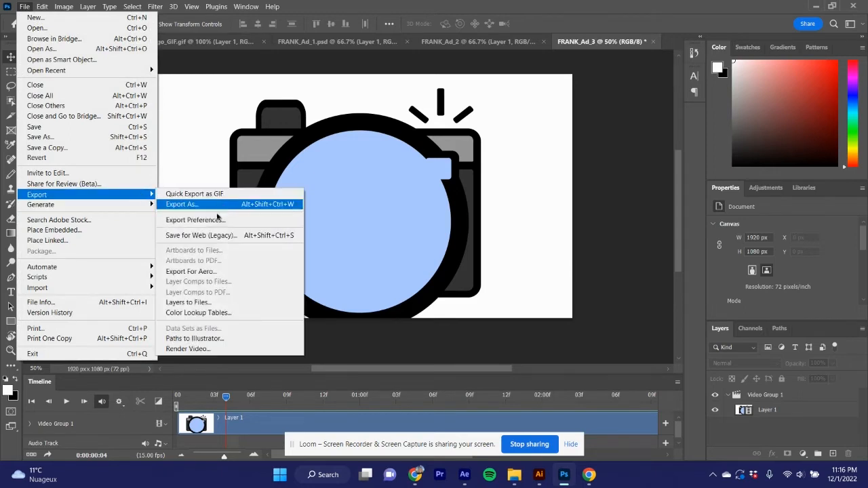
pyautogui.click(208, 236)
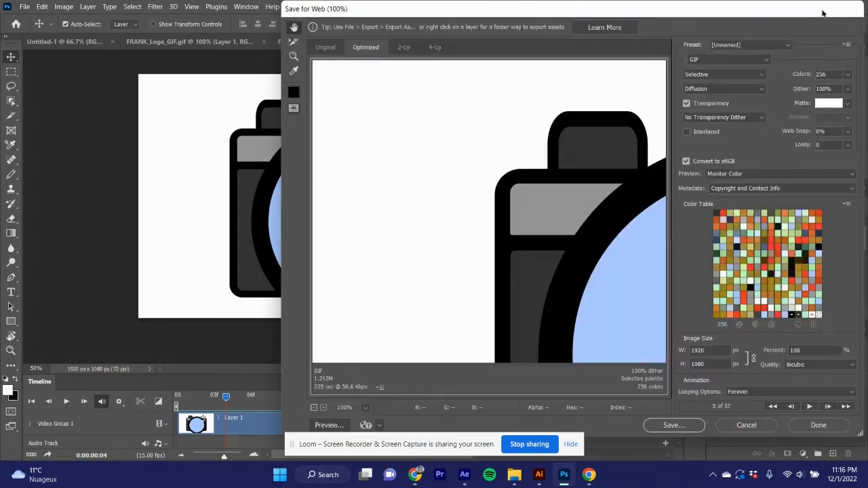
pyautogui.moveTo(822, 13); pyautogui.dragTo(608, 8)
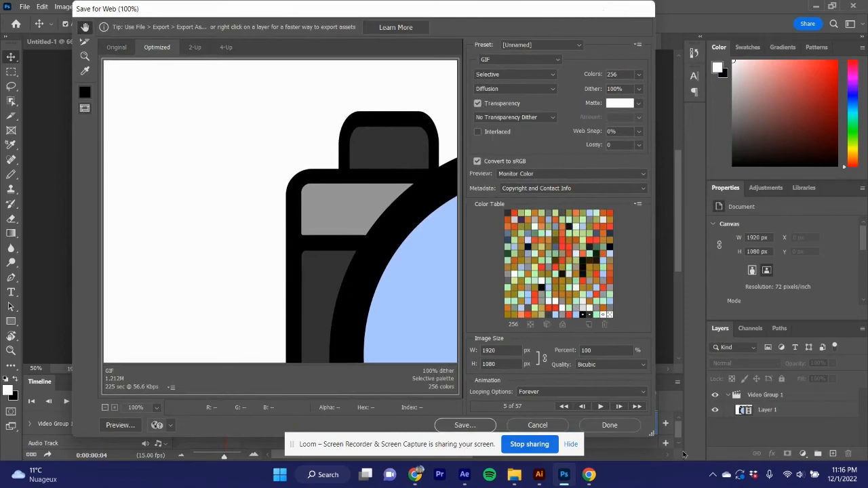
pyautogui.click(537, 426)
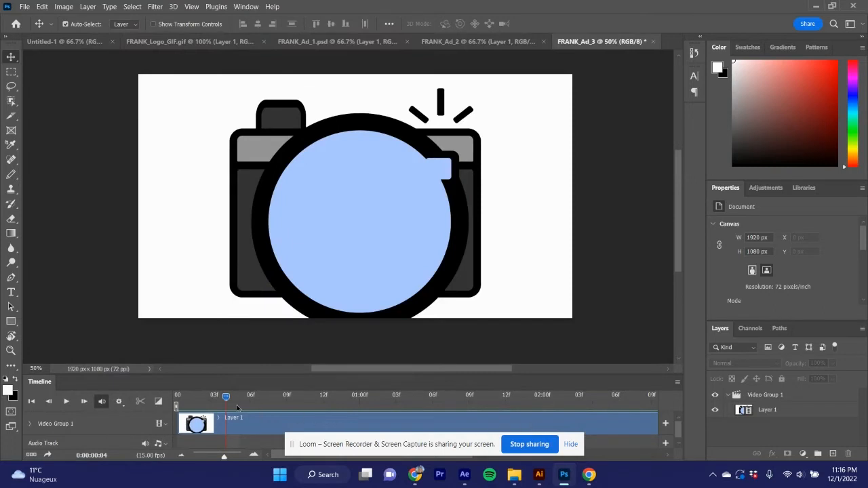
# Scrub the FRANK_Ad_3 timeline forward to the FRANK logo frame at 0:00:02:02
pyautogui.moveTo(221, 402)
pyautogui.mouseDown()
pyautogui.moveTo(178, 402)
pyautogui.moveTo(219, 405)
pyautogui.mouseUp()
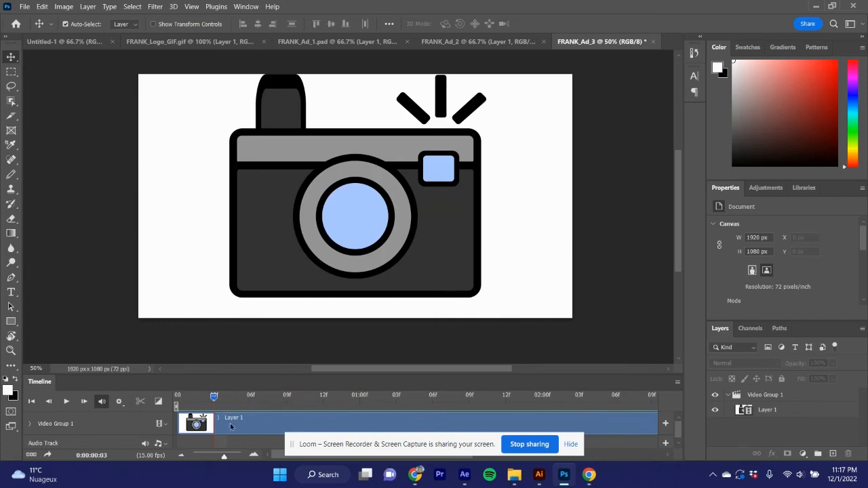
pyautogui.moveTo(220, 405); pyautogui.dragTo(486, 388)
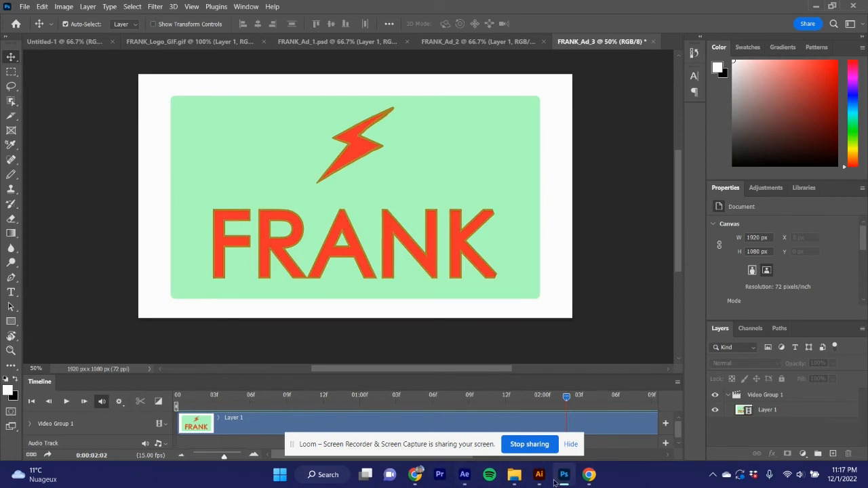
# Switch to Chrome and open the portfolio website's Home page for editing in Squarespace
pyautogui.click(344, 434)
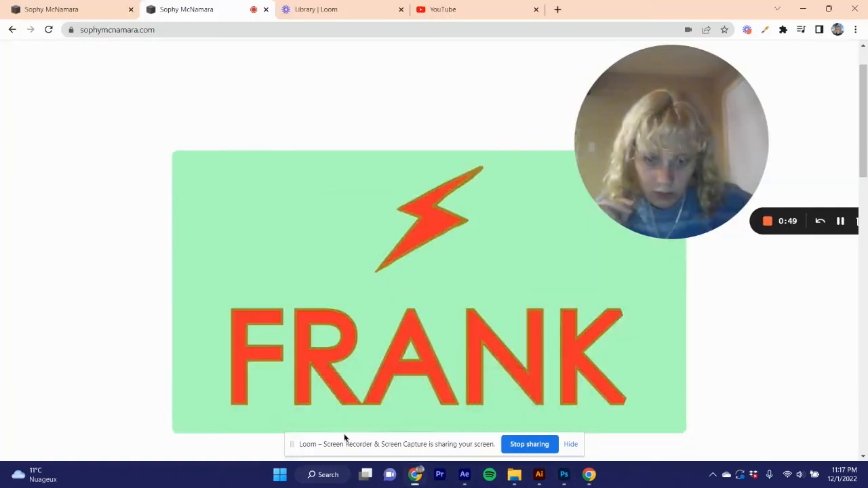
pyautogui.click(91, 10)
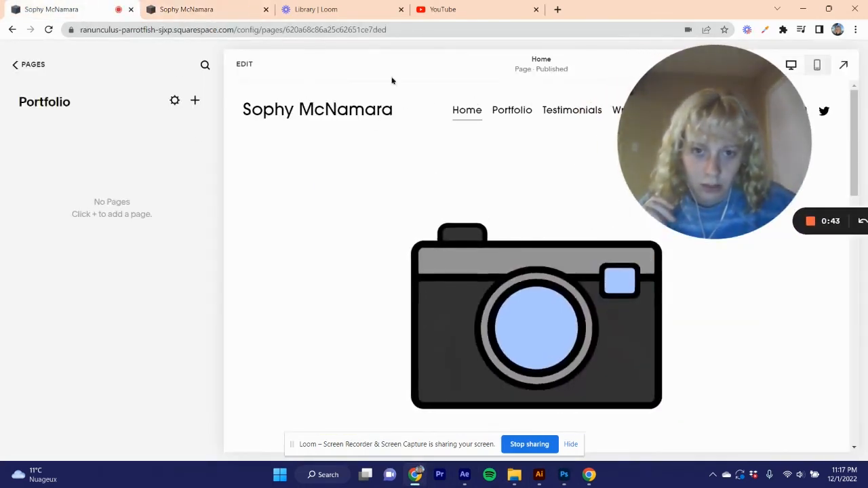
pyautogui.click(243, 64)
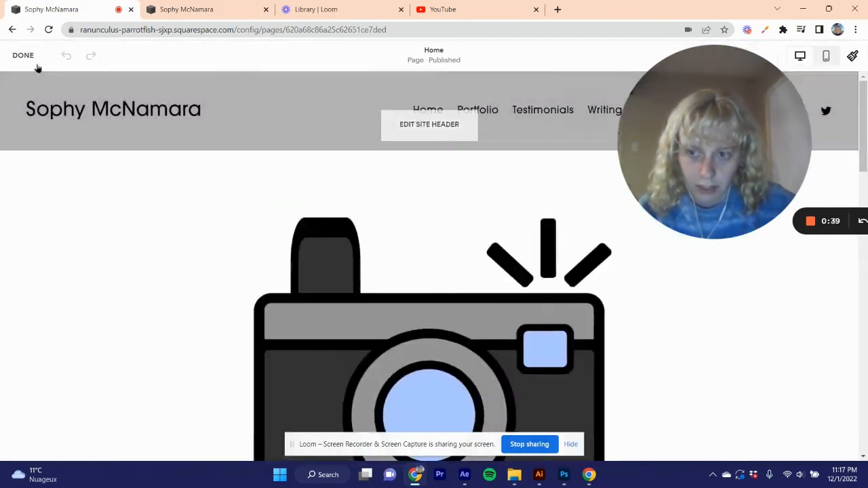
pyautogui.click(36, 64)
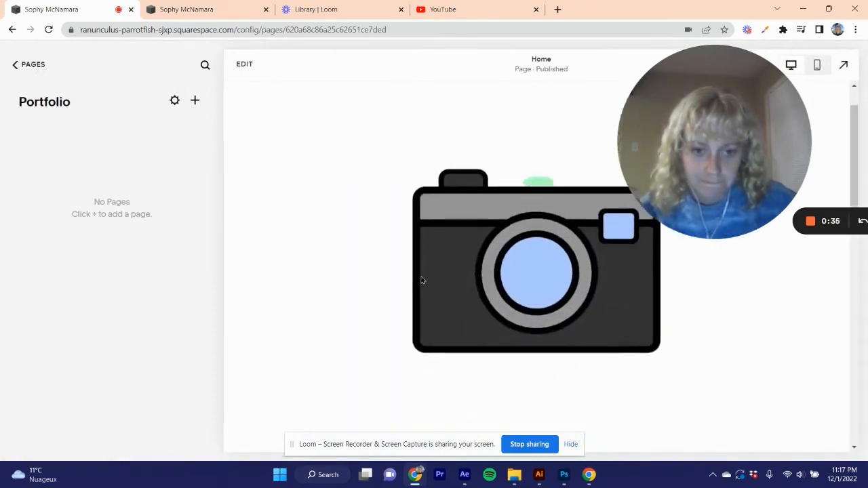
pyautogui.click(245, 66)
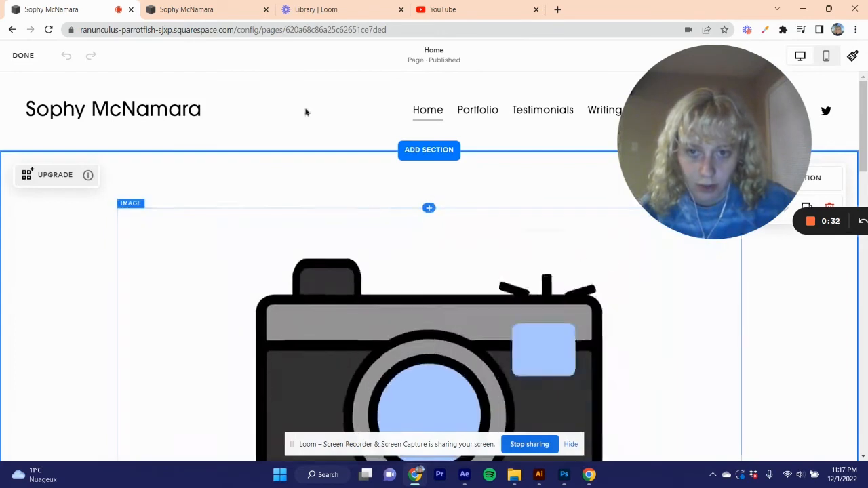
# View the FRANK animation on the published website's home page
pyautogui.click(167, 9)
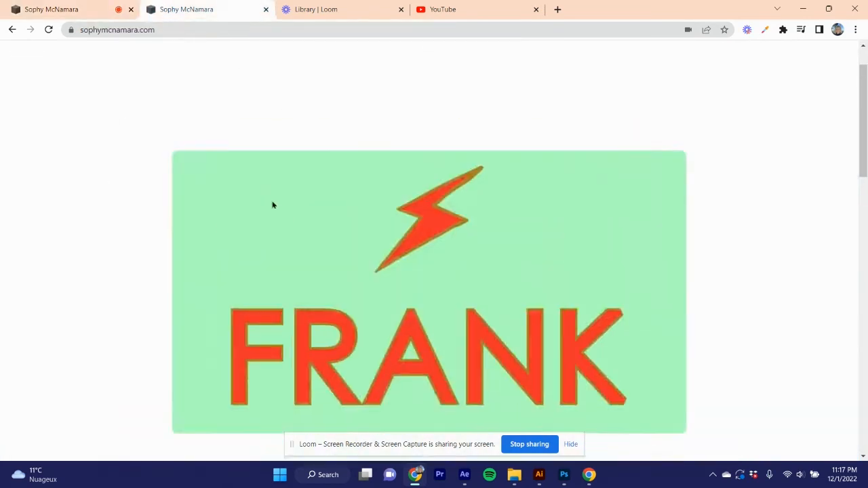
pyautogui.click(102, 84)
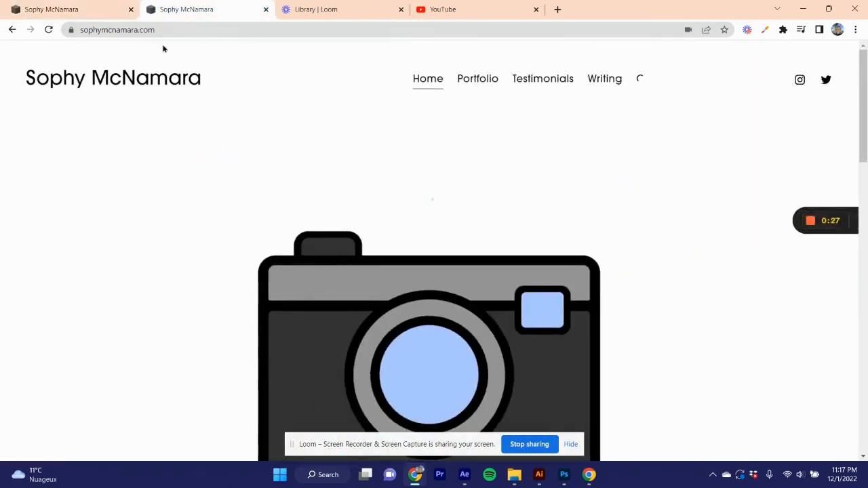
pyautogui.click(174, 31)
# Return to the Home page editor and add an Image block between the FRANK animation and the "Show how your business fits into their narrative." heading
pyautogui.click(81, 9)
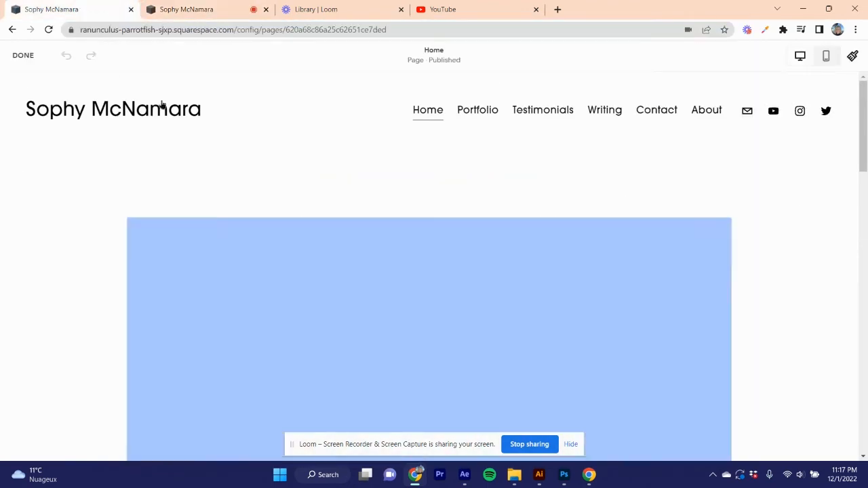
pyautogui.scroll(-3, 425, 248)
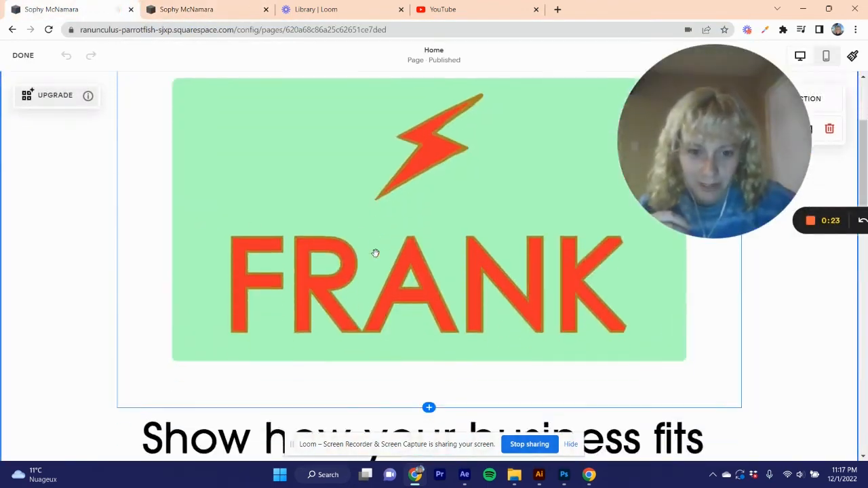
pyautogui.scroll(1, 372, 249)
pyautogui.scroll(-3, 366, 249)
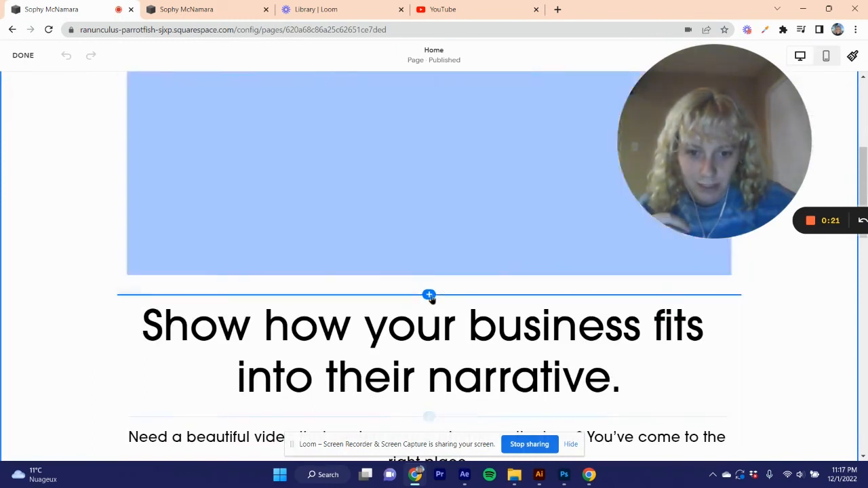
pyautogui.click(429, 297)
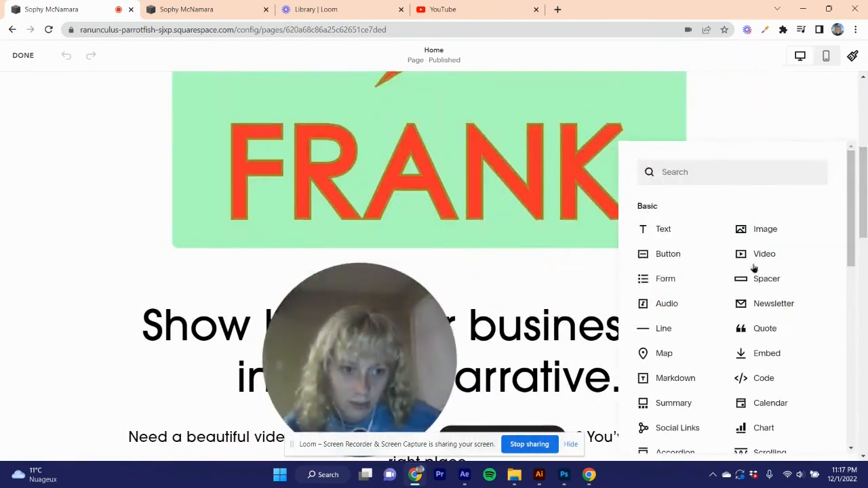
pyautogui.click(758, 231)
pyautogui.moveTo(413, 292); pyautogui.dragTo(672, 168)
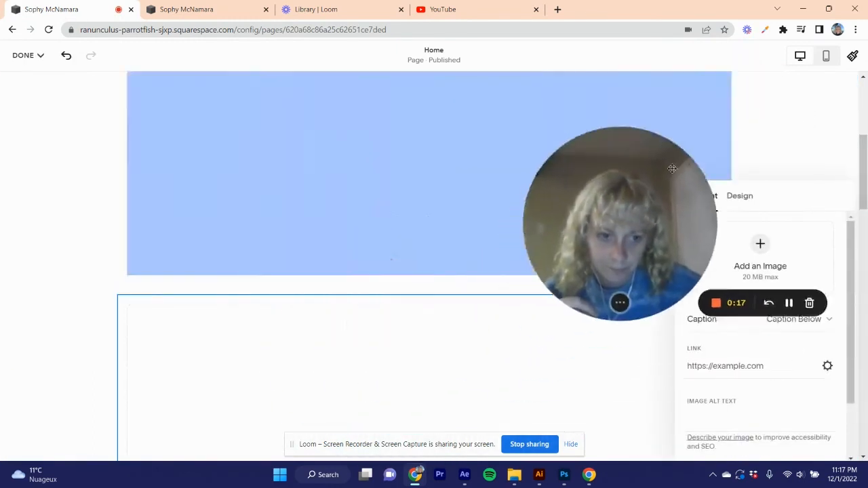
# Examine the empty image block's upload and library options, then dismiss them without choosing an image
pyautogui.scroll(-4, 492, 339)
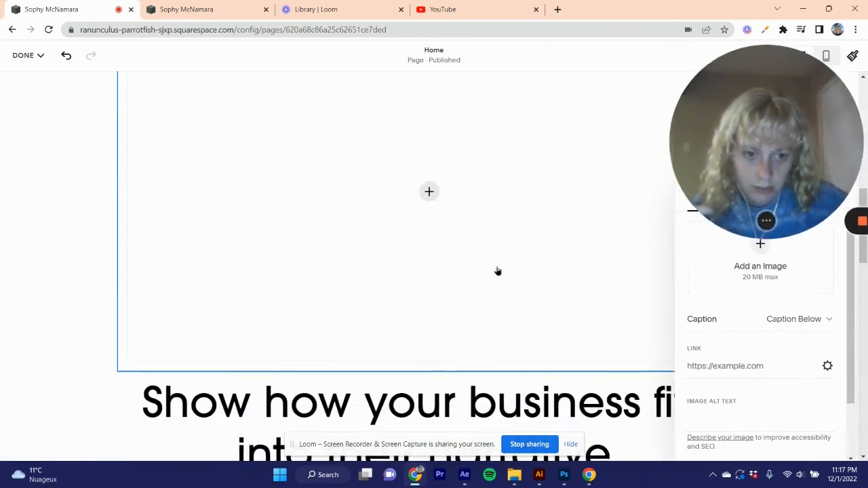
pyautogui.click(497, 271)
pyautogui.click(595, 185)
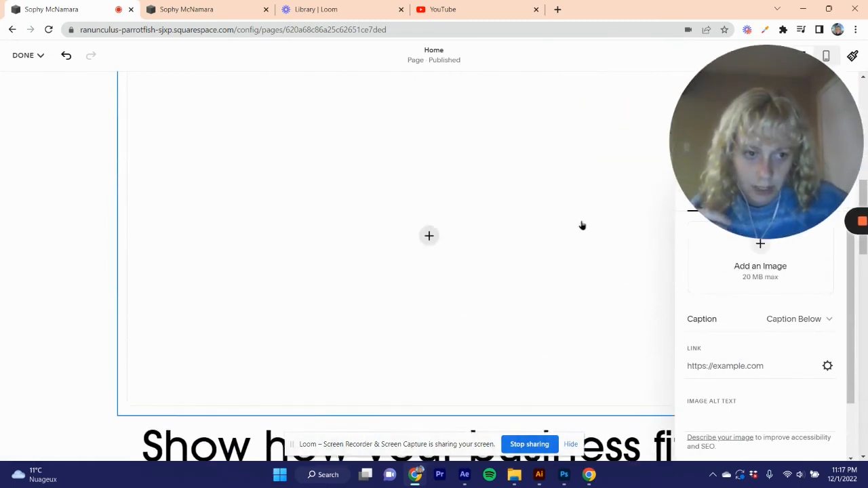
pyautogui.moveTo(736, 120); pyautogui.dragTo(571, 146)
pyautogui.click(483, 250)
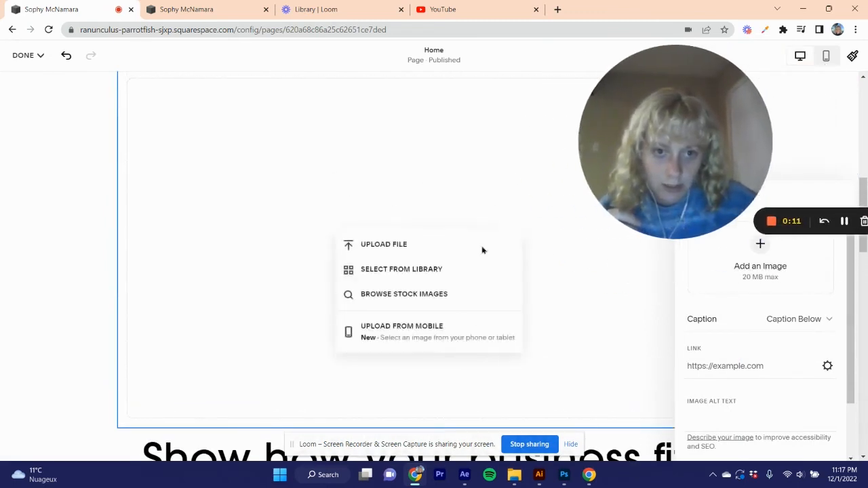
pyautogui.click(510, 204)
pyautogui.scroll(2, 507, 224)
pyautogui.scroll(-2, 503, 228)
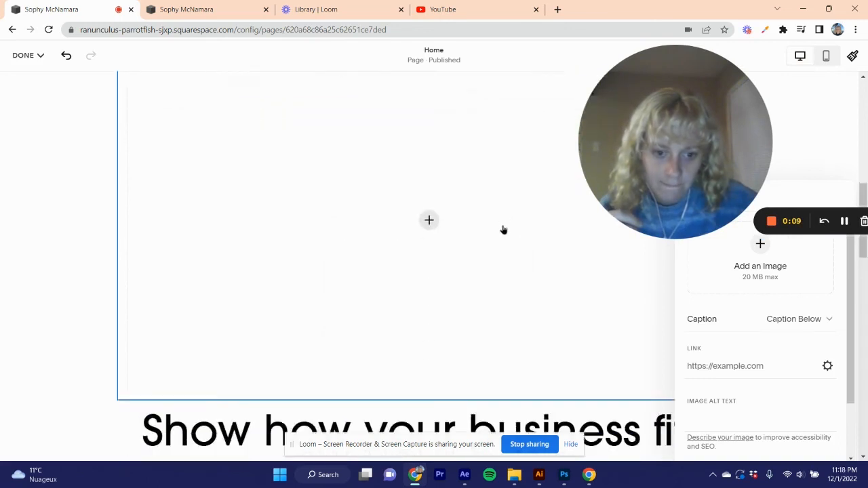
# Remove the Home page section that contains the empty image block
pyautogui.moveTo(609, 154); pyautogui.dragTo(541, 329)
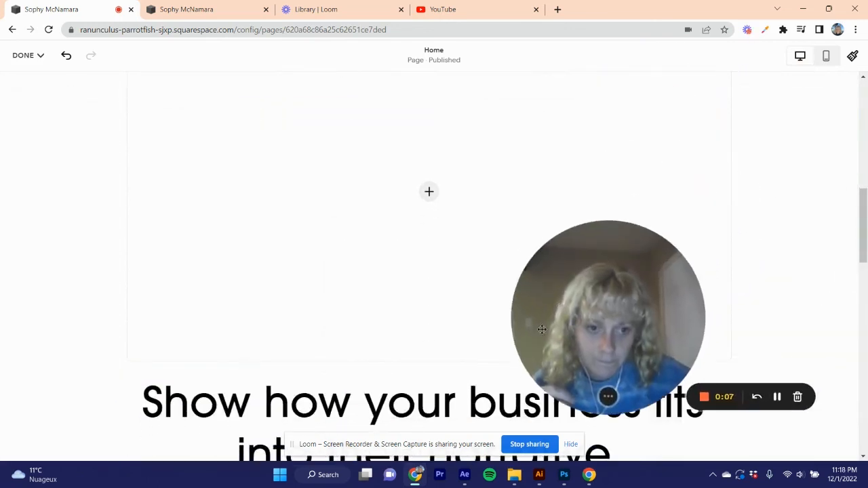
pyautogui.moveTo(399, 226)
pyautogui.click(829, 128)
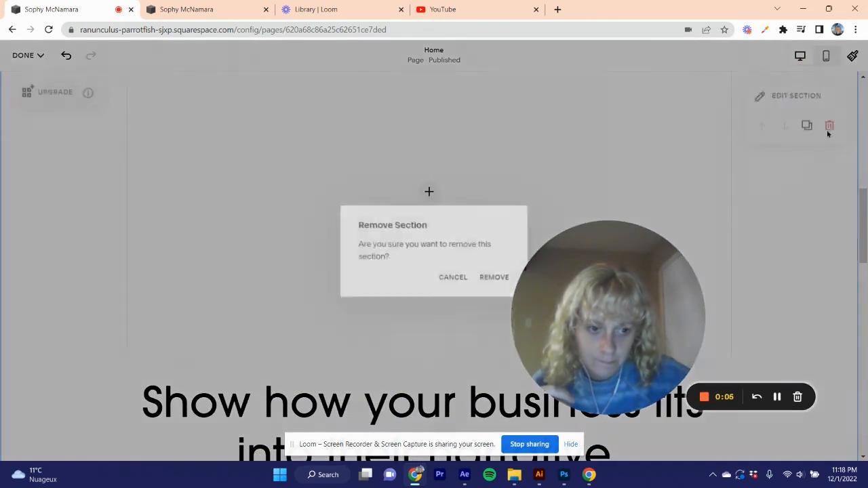
pyautogui.click(494, 277)
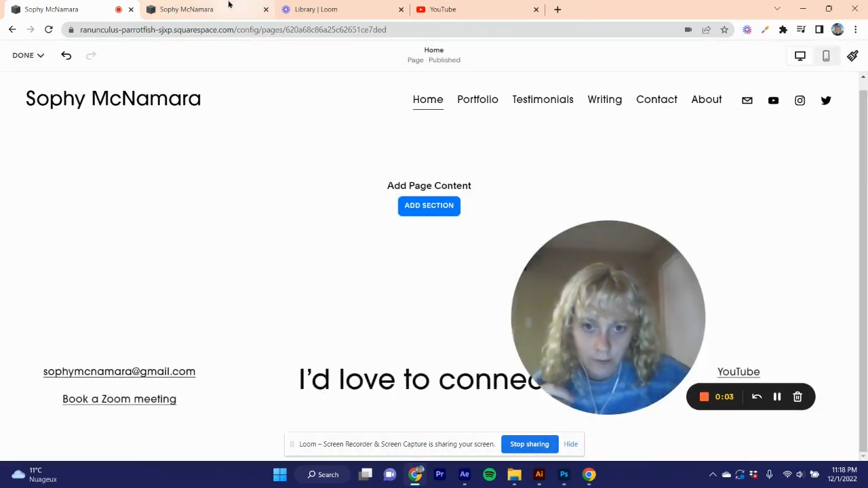